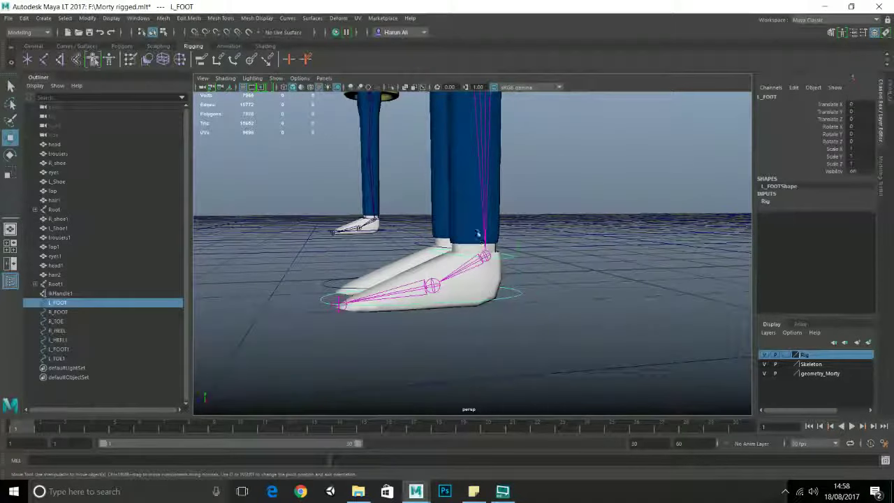
# Step: Try the left foot controls by moving L_FOOT down about 2.3 units and rotating L_TOE about X
pyautogui.press('w')
pyautogui.moveTo(518, 275); pyautogui.dragTo(529, 260)
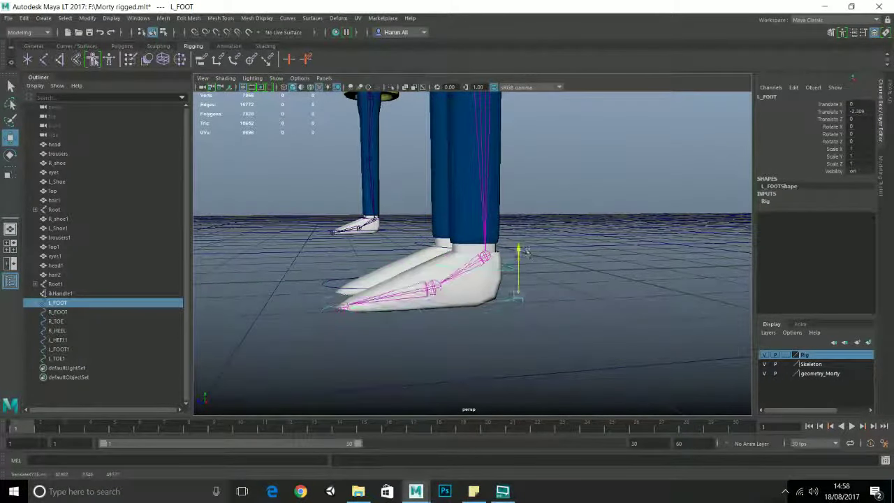
pyautogui.click(405, 307)
pyautogui.press('e')
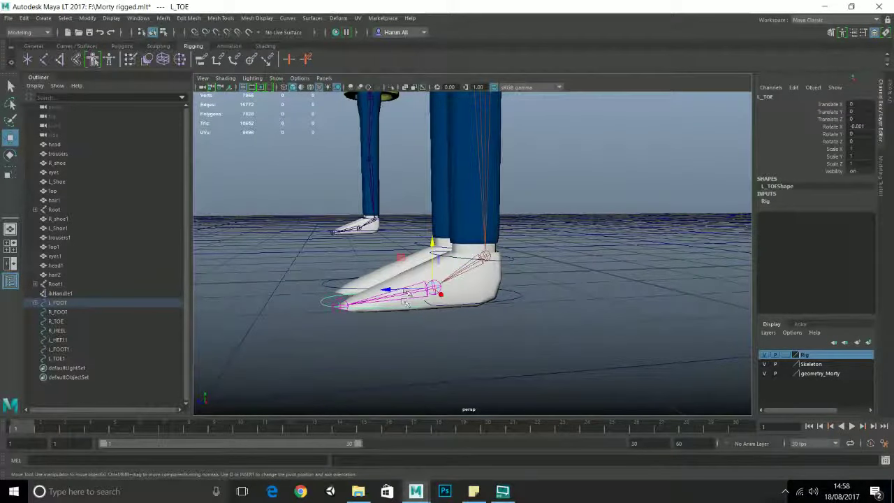
pyautogui.moveTo(408, 310); pyautogui.dragTo(379, 276)
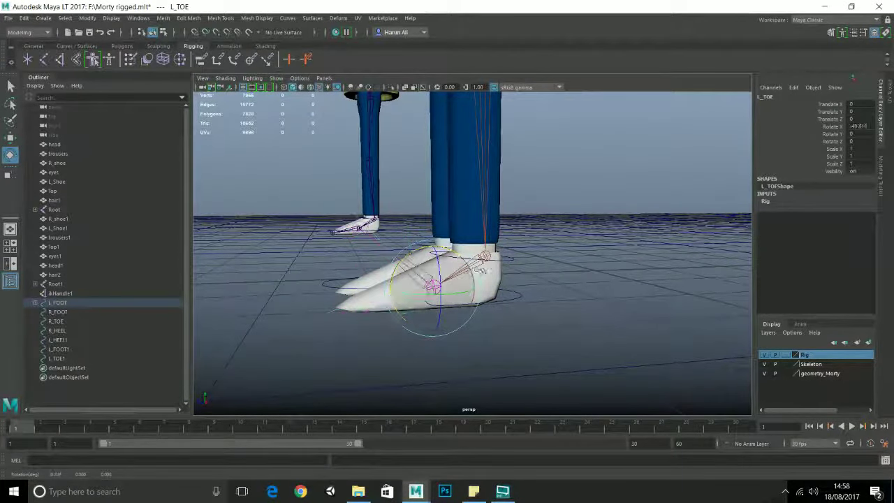
# Step: Try rotating the L_HEEL control about X to lift the heel, and undo the rotation
pyautogui.click(513, 261)
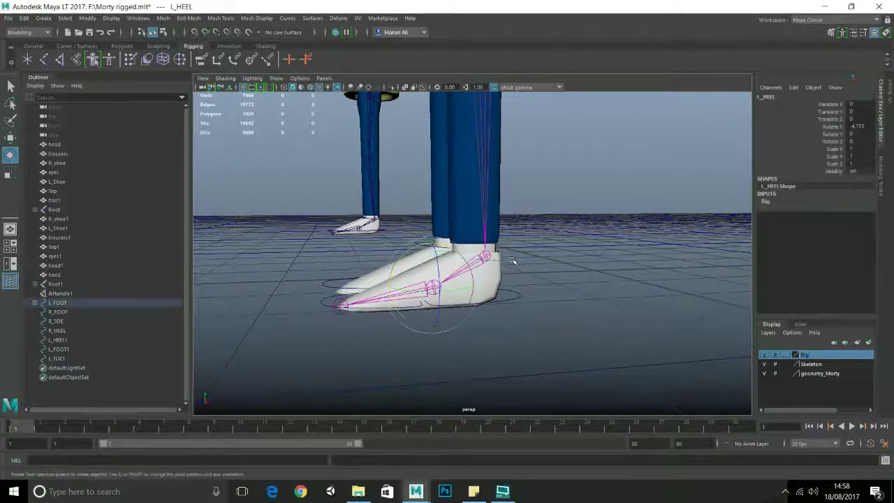
pyautogui.moveTo(420, 245); pyautogui.dragTo(387, 248)
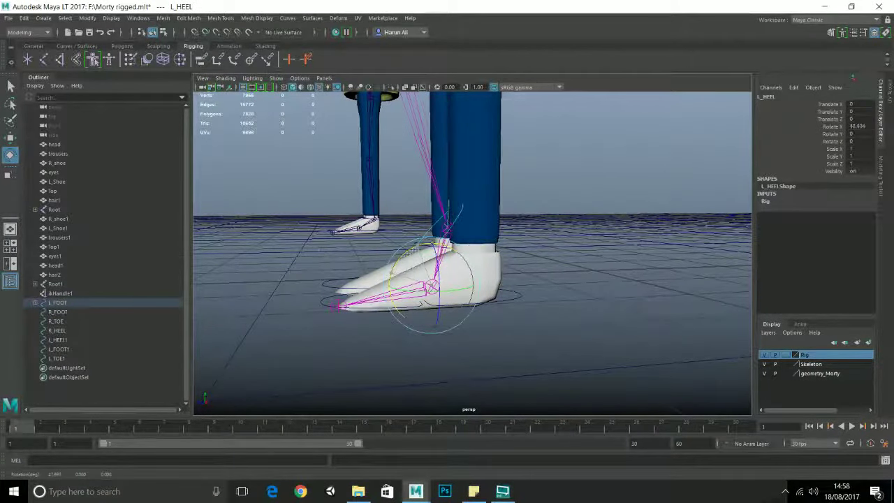
pyautogui.hotkey('ctrl', 'z')
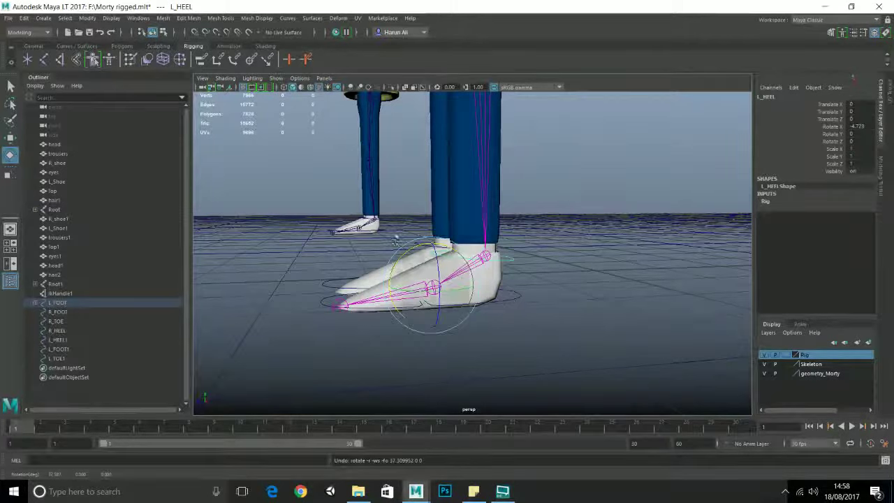
pyautogui.scroll(-4, 459, 241)
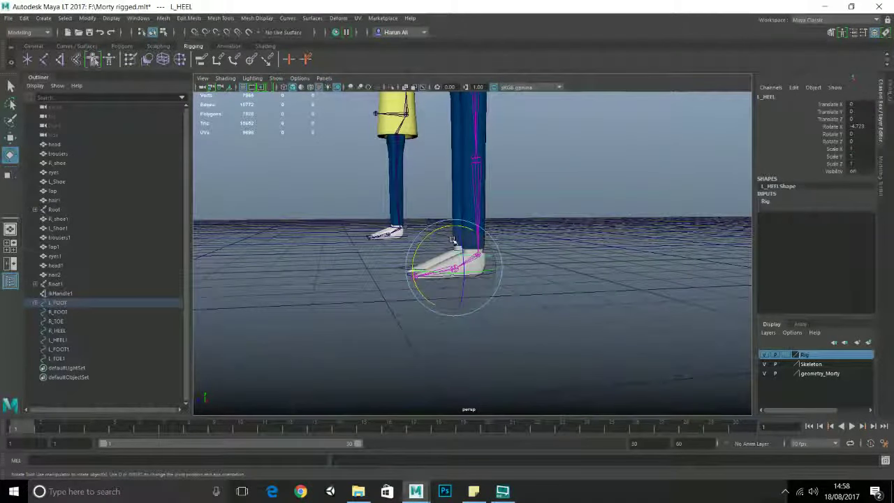
pyautogui.hotkey('ctrl', 'z')
# Step: Delete the Root skeleton, top and trousers of the character whose objects lack the 1 suffix
pyautogui.scroll(-5, 412, 225)
pyautogui.keyDown('alt'); pyautogui.moveTo(401, 225); pyautogui.dragTo(474, 241); pyautogui.keyUp('alt')
pyautogui.scroll(2, 470, 202)
pyautogui.click(472, 176)
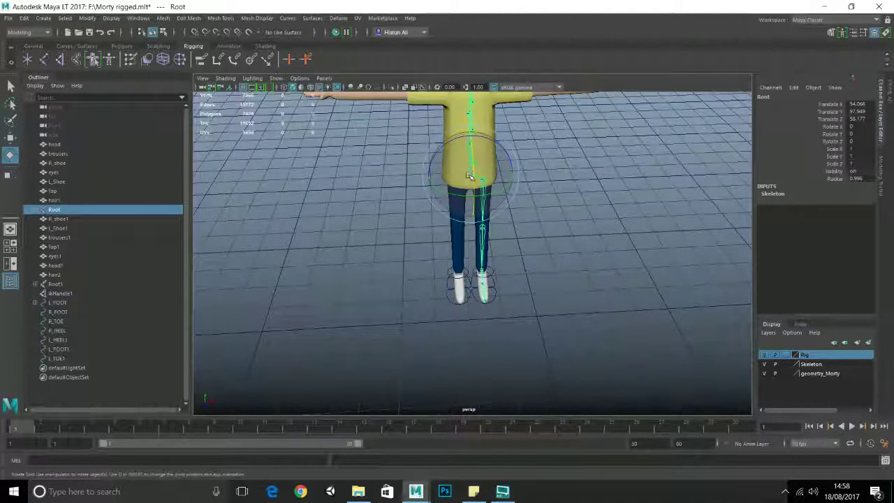
pyautogui.press('Delete')
pyautogui.click(471, 184)
pyautogui.press('Delete')
pyautogui.click(481, 210)
pyautogui.press('Delete')
# Step: Delete the same character's remaining head parts, shoes and foot control curves
pyautogui.scroll(-5, 479, 213)
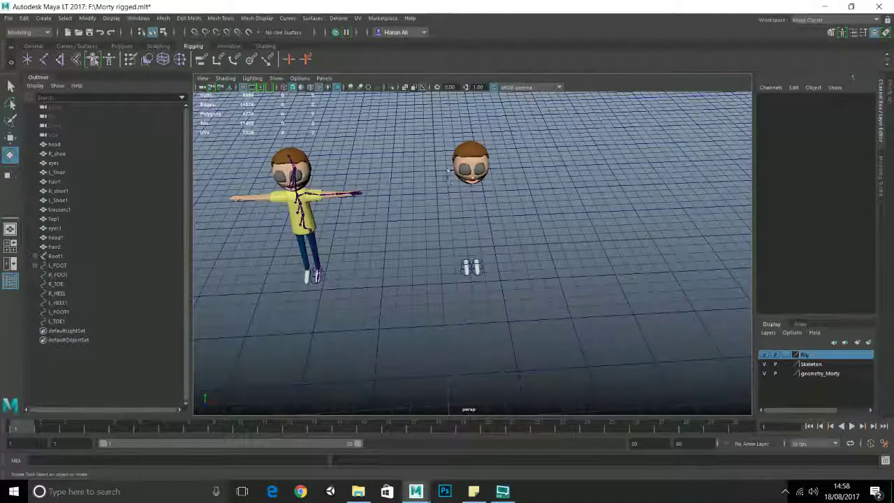
pyautogui.moveTo(440, 132); pyautogui.dragTo(533, 324)
pyautogui.press('Delete')
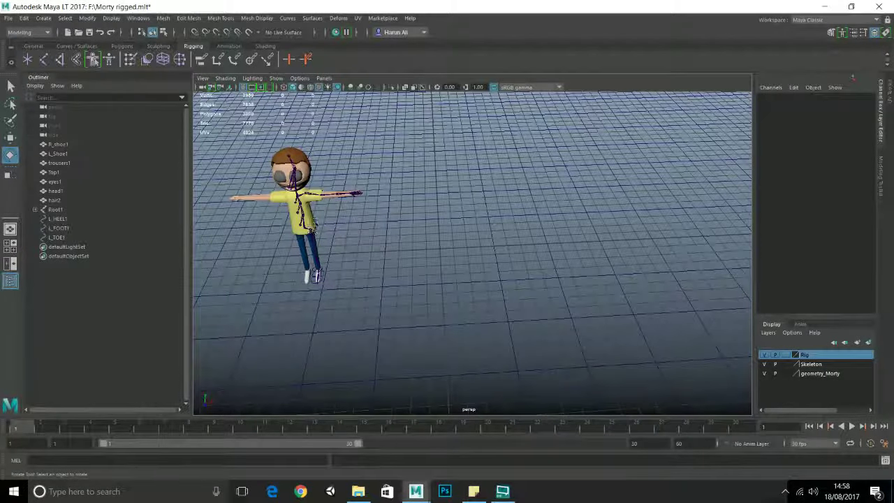
# Step: Frame the remaining character's left arm and switch to the Rigging menu set
pyautogui.click(310, 222)
pyautogui.press('f')
pyautogui.scroll(-5, 582, 295)
pyautogui.keyDown('alt'); pyautogui.moveTo(583, 296); pyautogui.dragTo(564, 284); pyautogui.keyUp('alt')
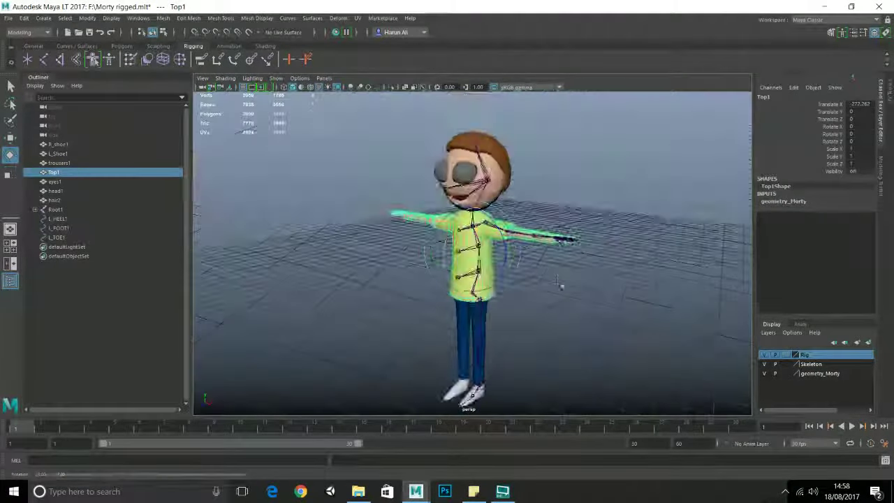
pyautogui.keyDown('alt'); pyautogui.moveTo(563, 284); pyautogui.dragTo(514, 245, button='middle'); pyautogui.keyUp('alt')
pyautogui.keyDown('alt'); pyautogui.moveTo(493, 236); pyautogui.dragTo(521, 249); pyautogui.keyUp('alt')
pyautogui.scroll(4, 522, 249)
pyautogui.scroll(2, 522, 248)
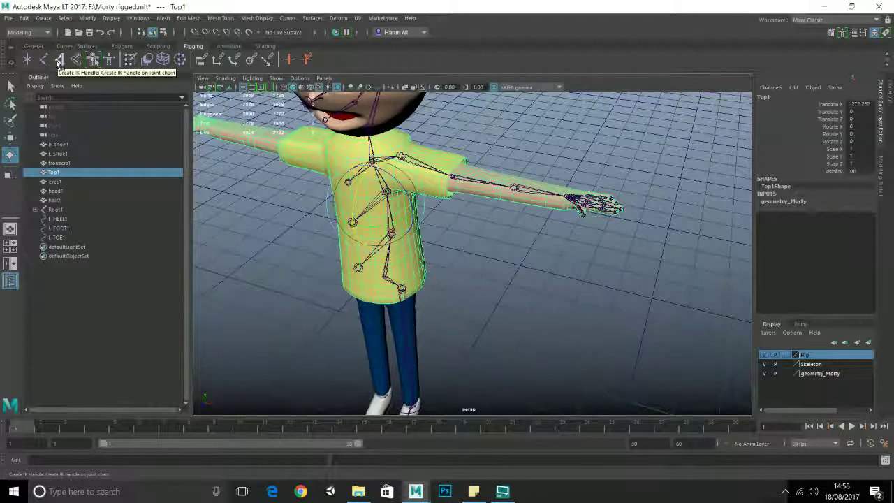
pyautogui.click(28, 32)
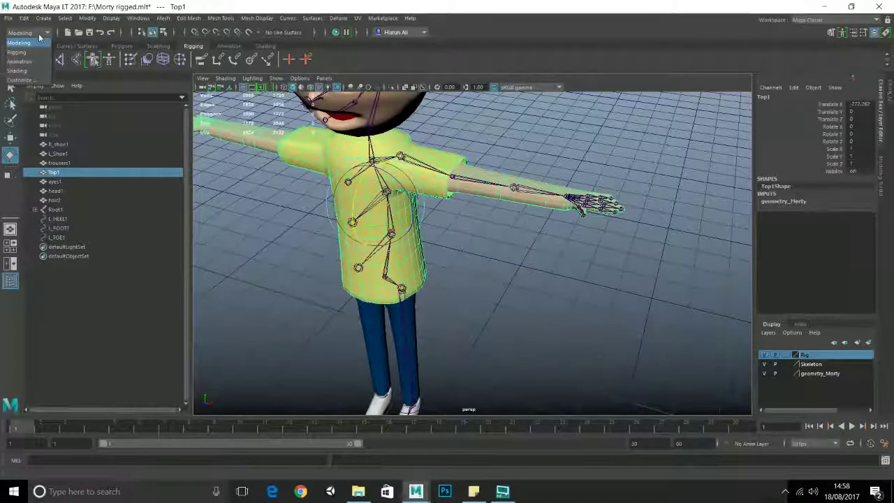
pyautogui.click(23, 53)
pyautogui.click(168, 19)
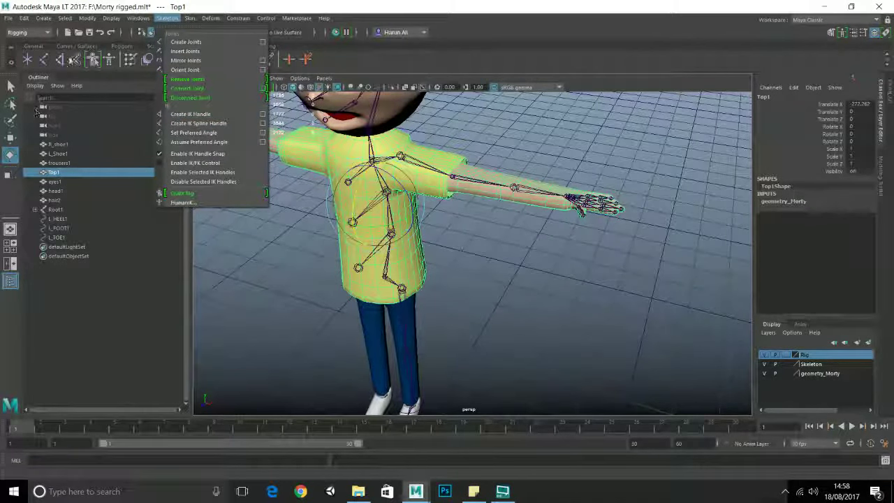
# Step: Try an IK handle on the left arm from the Should_L joint to the wrist joint
pyautogui.click(62, 59)
pyautogui.click(61, 60)
pyautogui.scroll(5, 417, 183)
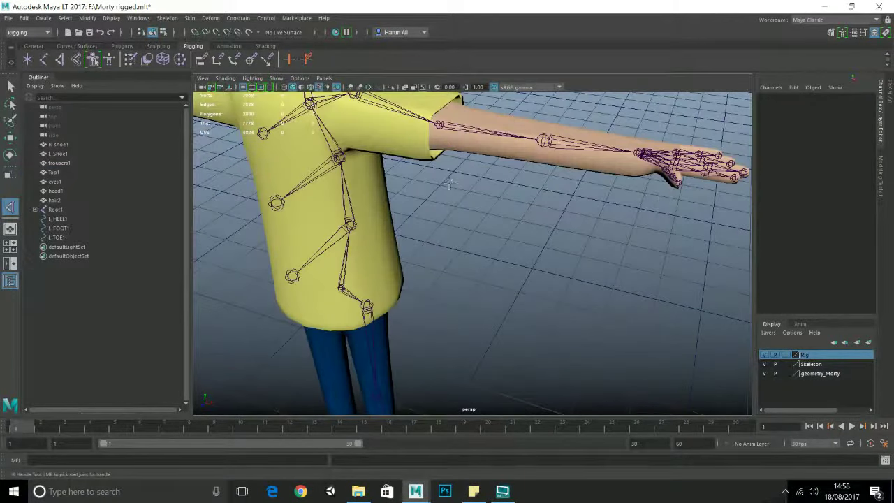
pyautogui.click(458, 143)
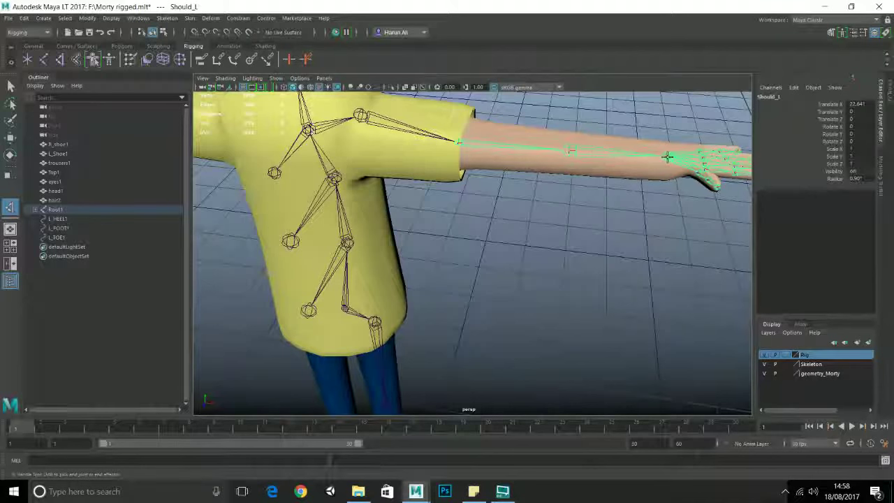
pyautogui.click(667, 157)
pyautogui.press('e')
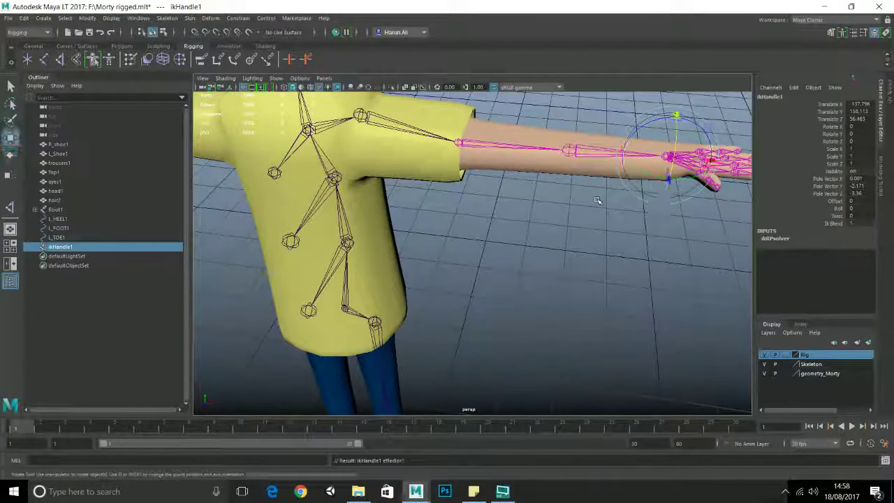
# Step: Test the elbow bend by moving the arm's IK handle about 14.6 units along X, and undo the move and the handle
pyautogui.press('w')
pyautogui.scroll(-3, 598, 197)
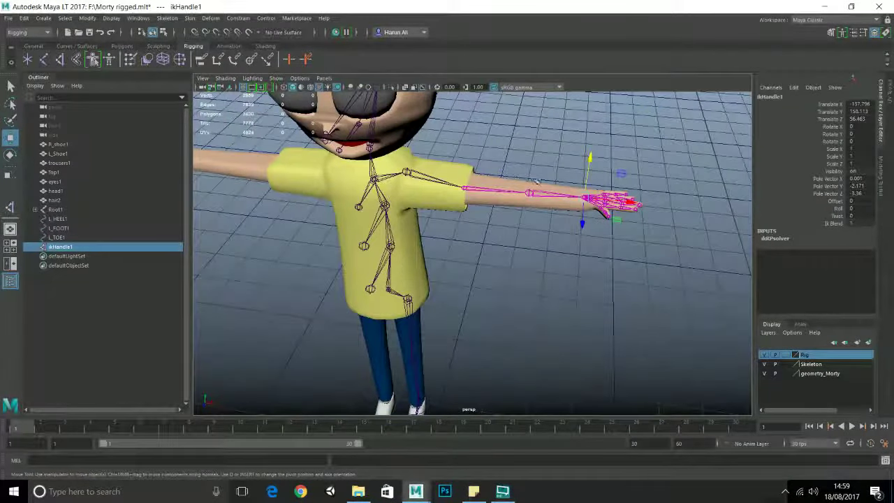
pyautogui.moveTo(538, 182)
pyautogui.keyDown('alt'); pyautogui.mouseDown()
pyautogui.moveTo(509, 183)
pyautogui.moveTo(536, 180)
pyautogui.mouseUp(); pyautogui.keyUp('alt')
pyautogui.scroll(4, 537, 180)
pyautogui.keyDown('alt'); pyautogui.moveTo(648, 148); pyautogui.dragTo(548, 200, button='middle'); pyautogui.keyUp('alt')
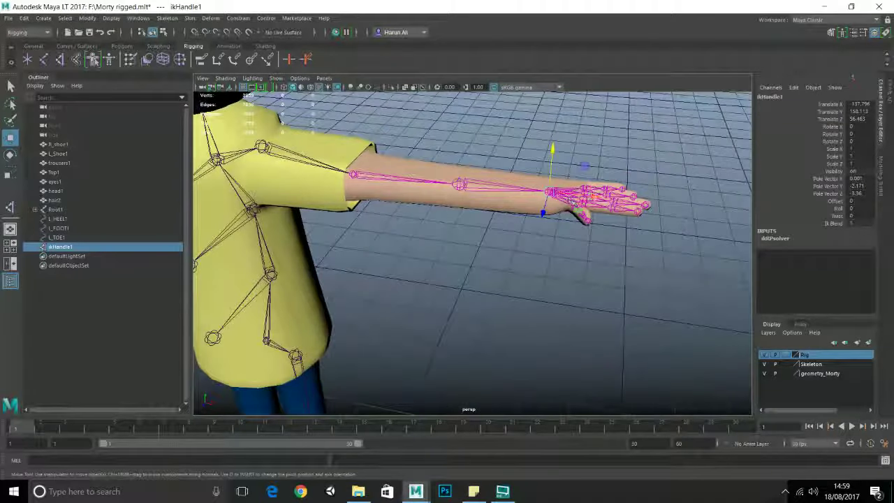
pyautogui.moveTo(593, 196); pyautogui.dragTo(502, 209)
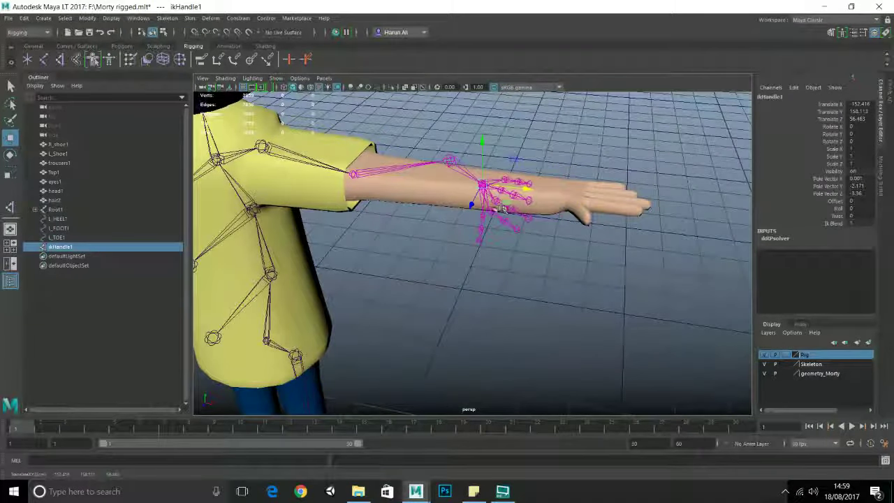
pyautogui.keyDown('alt'); pyautogui.moveTo(594, 218); pyautogui.dragTo(498, 203); pyautogui.keyUp('alt')
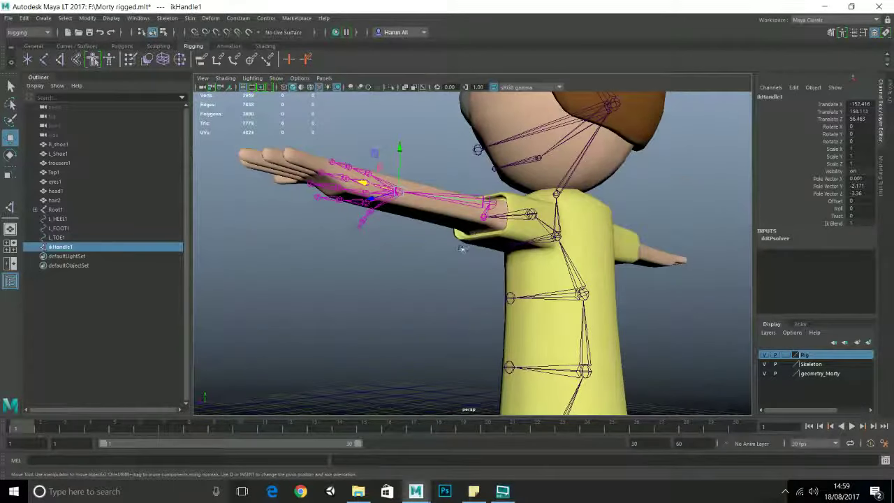
pyautogui.keyDown('alt'); pyautogui.moveTo(462, 249); pyautogui.dragTo(552, 280); pyautogui.keyUp('alt')
pyautogui.hotkey('ctrl', 'z')
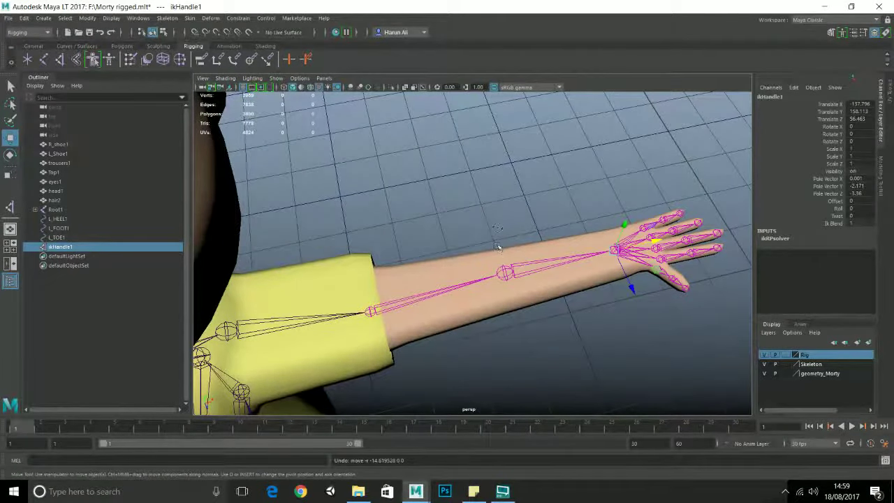
pyautogui.keyDown('alt'); pyautogui.moveTo(499, 247); pyautogui.dragTo(500, 215); pyautogui.keyUp('alt')
pyautogui.click(499, 215)
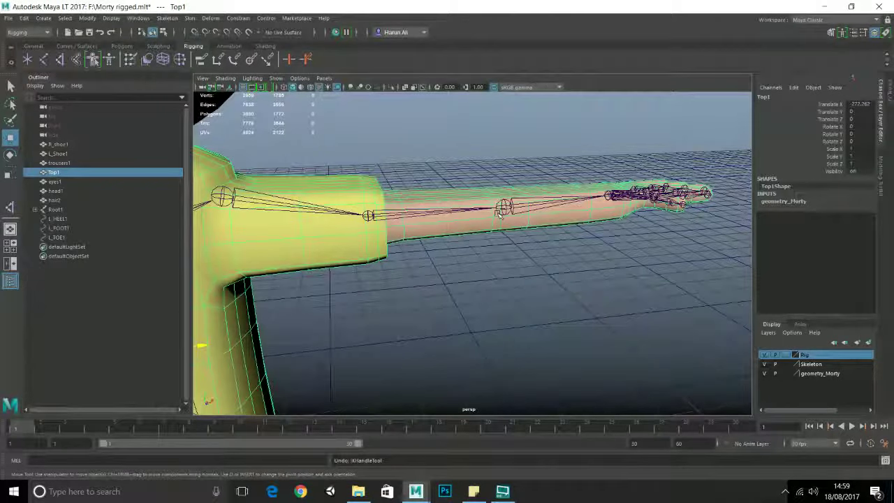
# Step: Raise the Should_L joint vertically above the left arm with grid snapping on
pyautogui.click(505, 207)
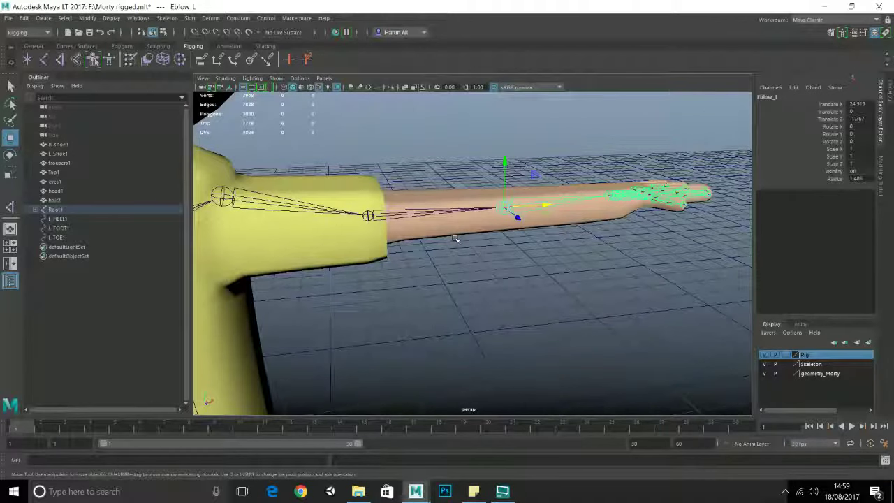
pyautogui.keyDown('alt'); pyautogui.moveTo(455, 239); pyautogui.dragTo(388, 202); pyautogui.keyUp('alt')
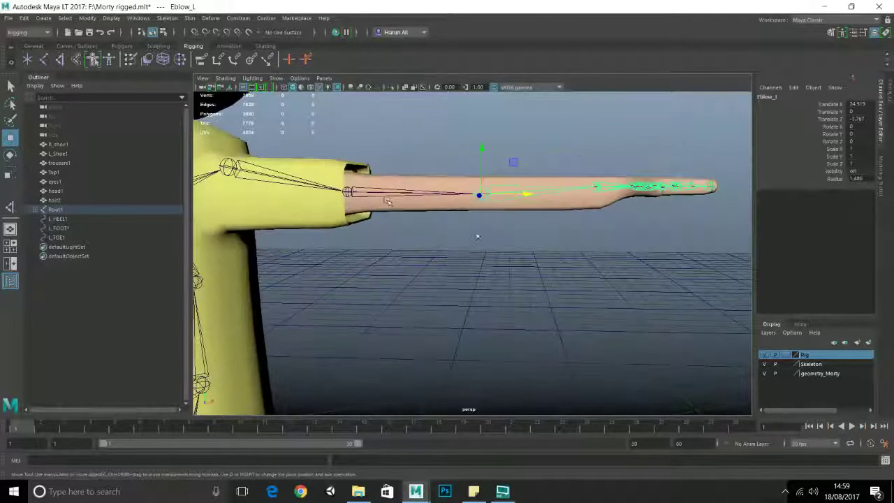
pyautogui.press('Up')
pyautogui.keyDown('alt'); pyautogui.moveTo(489, 210); pyautogui.dragTo(503, 240); pyautogui.keyUp('alt')
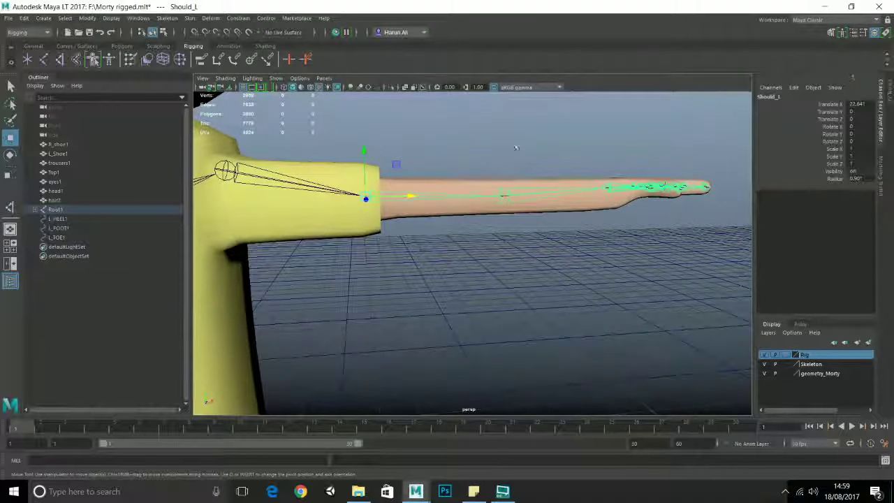
pyautogui.keyDown('alt'); pyautogui.moveTo(478, 160); pyautogui.dragTo(461, 190); pyautogui.keyUp('alt')
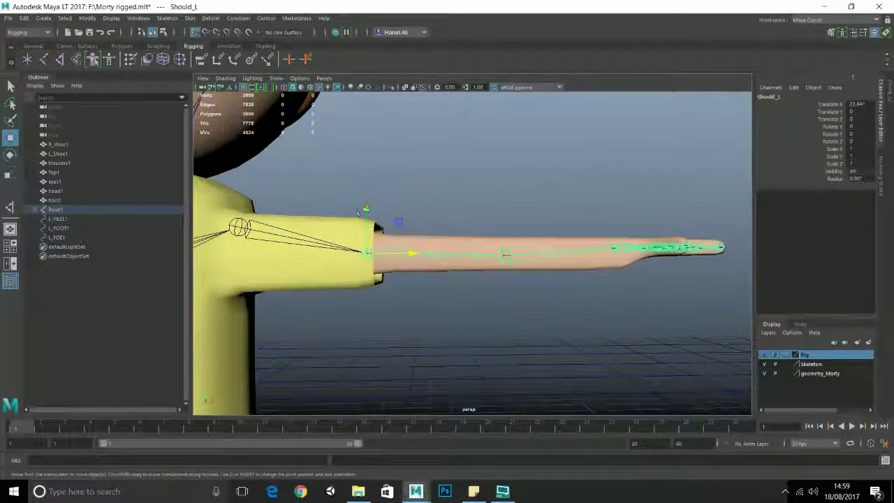
pyautogui.moveTo(369, 208); pyautogui.dragTo(371, 168)
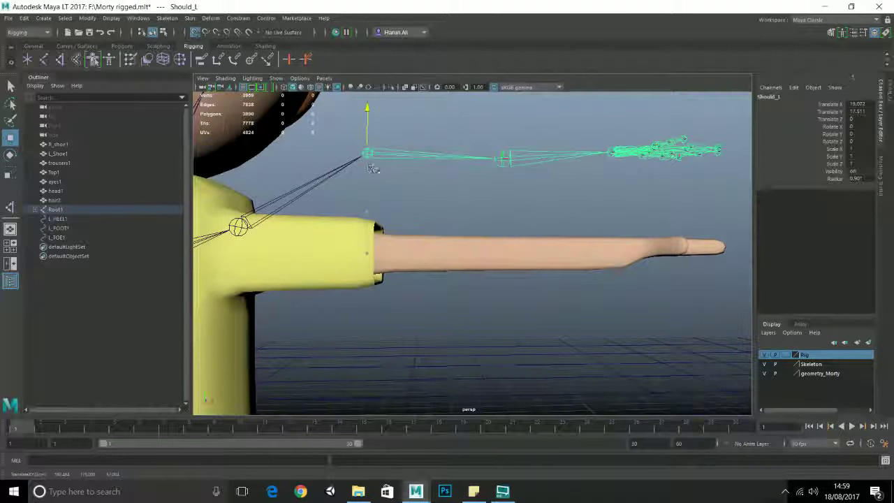
# Step: Align the Eblow_L joint and the left wrist joint vertically with the raised shoulder joint by grid snapping
pyautogui.click(505, 161)
pyautogui.moveTo(504, 160); pyautogui.dragTo(514, 88)
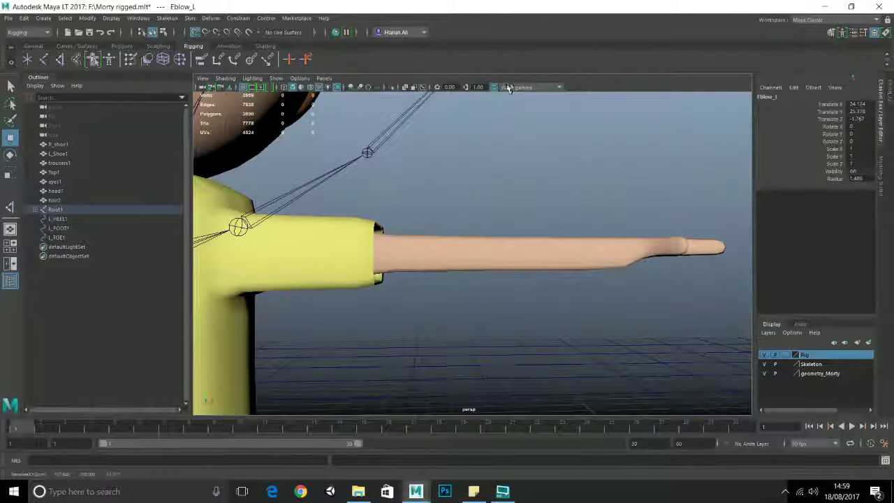
pyautogui.keyDown('alt'); pyautogui.moveTo(485, 175); pyautogui.dragTo(482, 148); pyautogui.keyUp('alt')
pyautogui.moveTo(488, 113); pyautogui.dragTo(489, 183)
pyautogui.click(544, 200)
pyautogui.moveTo(544, 200)
pyautogui.mouseDown()
pyautogui.moveTo(545, 135)
pyautogui.moveTo(545, 204)
pyautogui.mouseUp()
pyautogui.scroll(3, 545, 204)
# Step: Move the Should_L joint and its aligned arm chain back down inside the left arm mesh
pyautogui.click(368, 153)
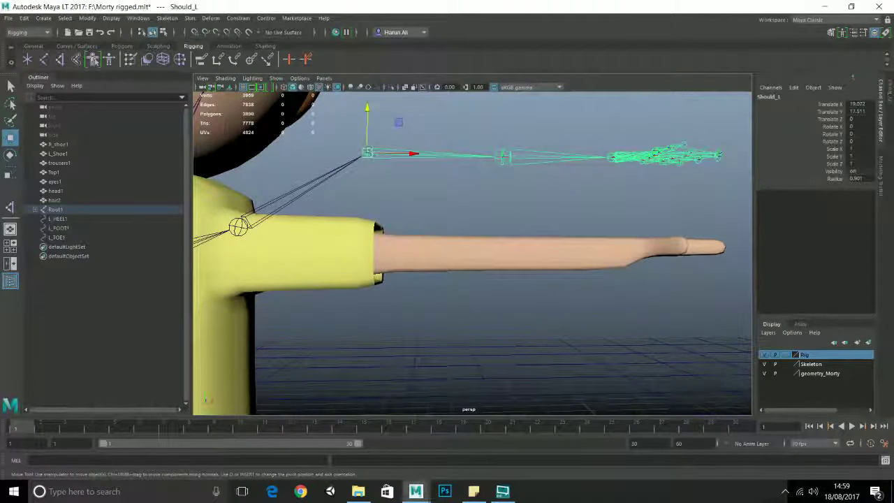
pyautogui.moveTo(368, 110); pyautogui.dragTo(534, 216)
pyautogui.moveTo(279, 321); pyautogui.dragTo(279, 314)
pyautogui.keyDown('alt'); pyautogui.moveTo(455, 240); pyautogui.dragTo(461, 224); pyautogui.keyUp('alt')
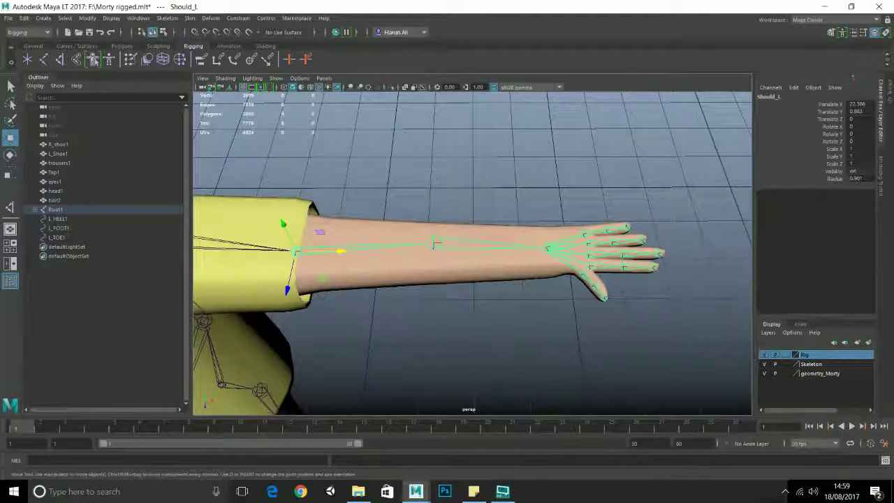
# Step: Create an IK handle from the Should_L joint to the left wrist joint
pyautogui.click(11, 209)
pyautogui.click(296, 250)
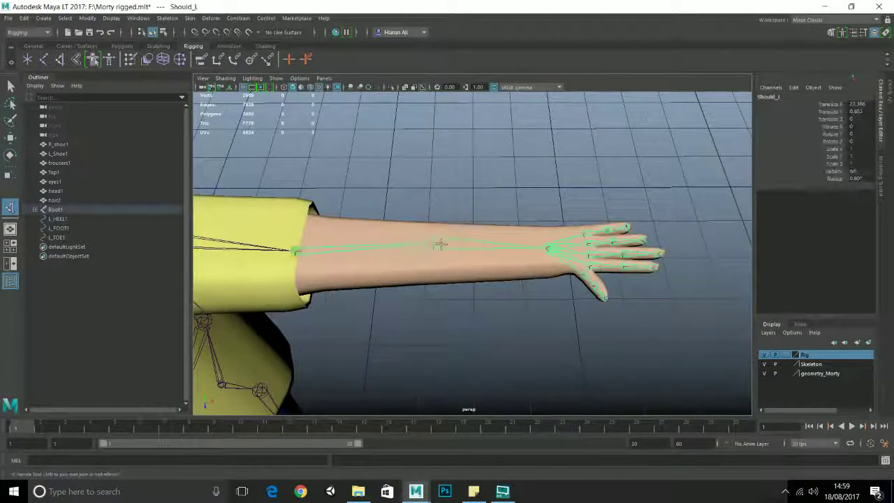
pyautogui.click(548, 248)
pyautogui.press('w')
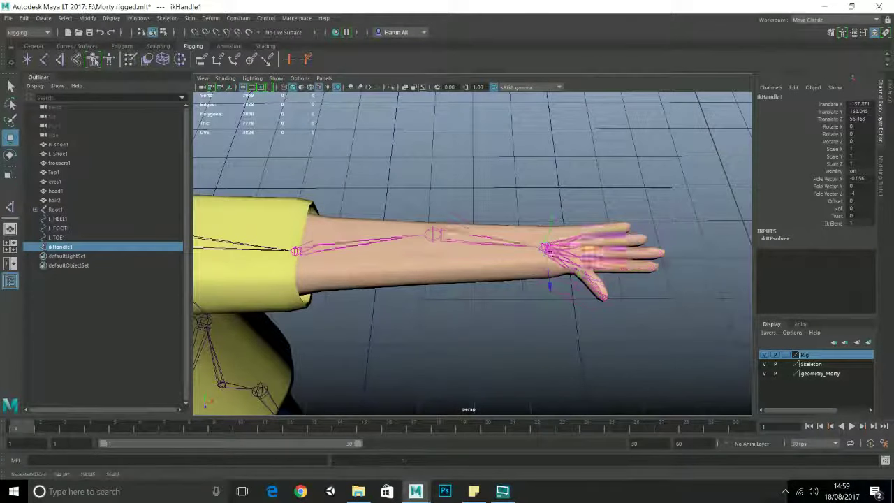
# Step: Create an IK handle between the Ankle_L and Hip_L joints, test the left leg's bend and undo the test move
pyautogui.keyDown('alt'); pyautogui.moveTo(535, 254); pyautogui.dragTo(349, 224); pyautogui.keyUp('alt')
pyautogui.moveTo(482, 255)
pyautogui.keyDown('alt'); pyautogui.mouseDown()
pyautogui.moveTo(461, 265)
pyautogui.moveTo(489, 286)
pyautogui.moveTo(482, 258)
pyautogui.mouseUp(); pyautogui.keyUp('alt')
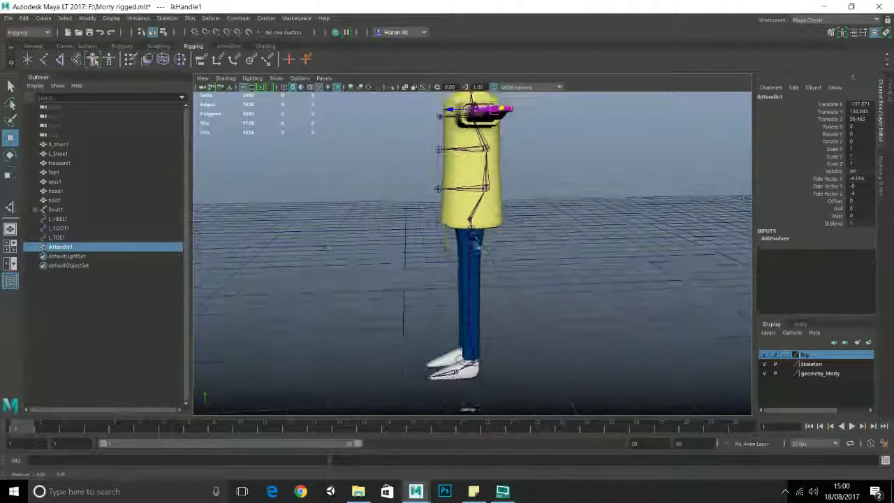
pyautogui.click(472, 235)
pyautogui.scroll(3, 499, 251)
pyautogui.keyDown('alt'); pyautogui.moveTo(499, 250); pyautogui.dragTo(542, 279, button='middle'); pyautogui.keyUp('alt')
pyautogui.keyDown('alt'); pyautogui.moveTo(542, 280); pyautogui.dragTo(551, 304); pyautogui.keyUp('alt')
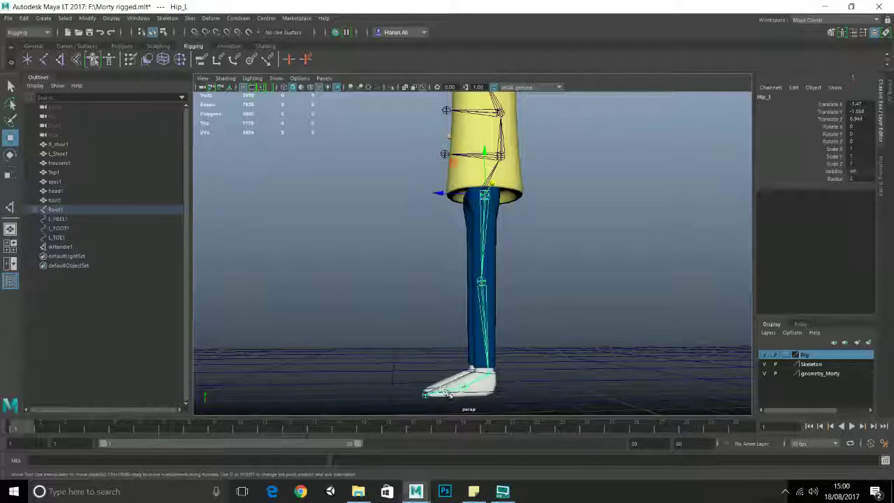
pyautogui.keyDown('alt'); pyautogui.moveTo(461, 349); pyautogui.dragTo(523, 296); pyautogui.keyUp('alt')
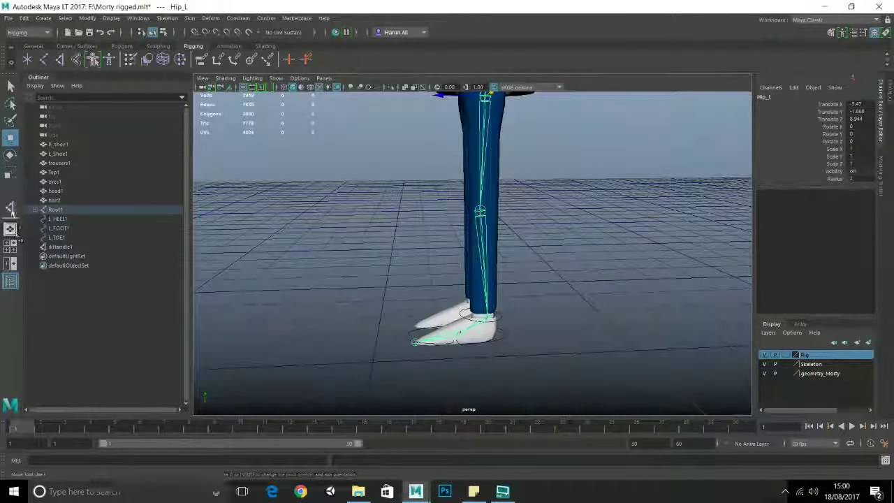
pyautogui.click(10, 207)
pyautogui.scroll(1, 488, 327)
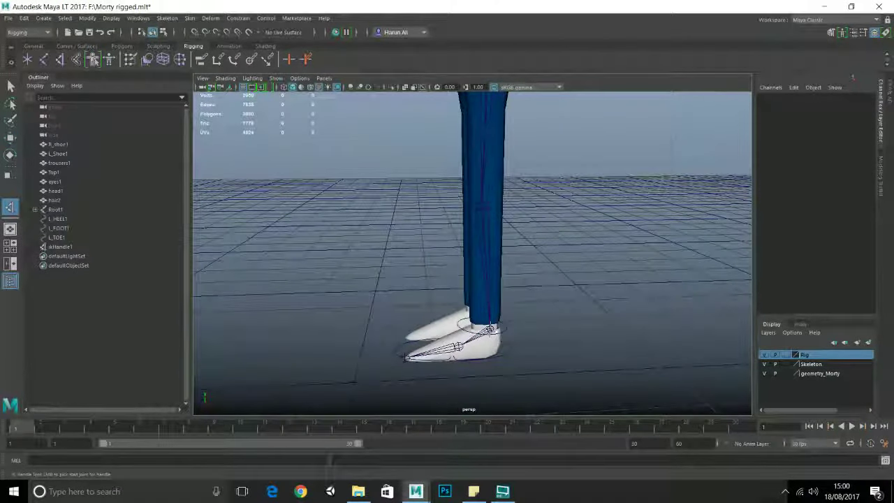
pyautogui.click(490, 329)
pyautogui.keyDown('alt'); pyautogui.moveTo(511, 146); pyautogui.dragTo(511, 195, button='middle'); pyautogui.keyUp('alt')
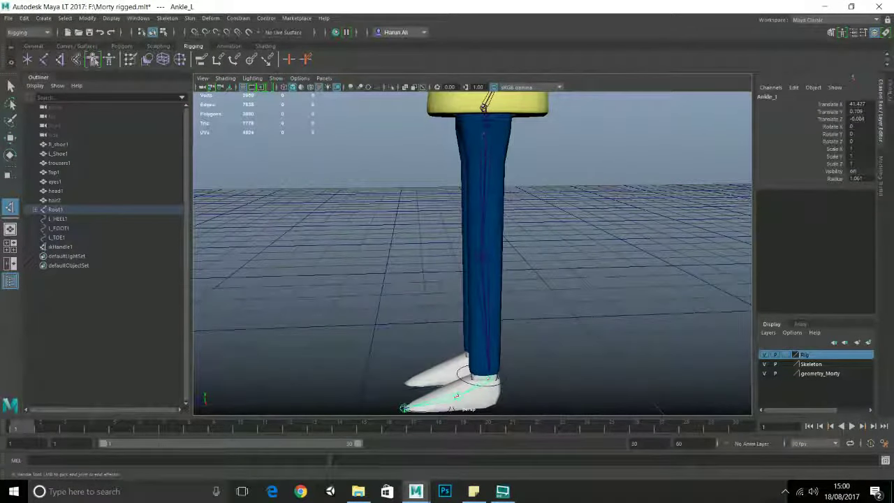
pyautogui.click(485, 121)
pyautogui.moveTo(487, 331); pyautogui.dragTo(528, 287)
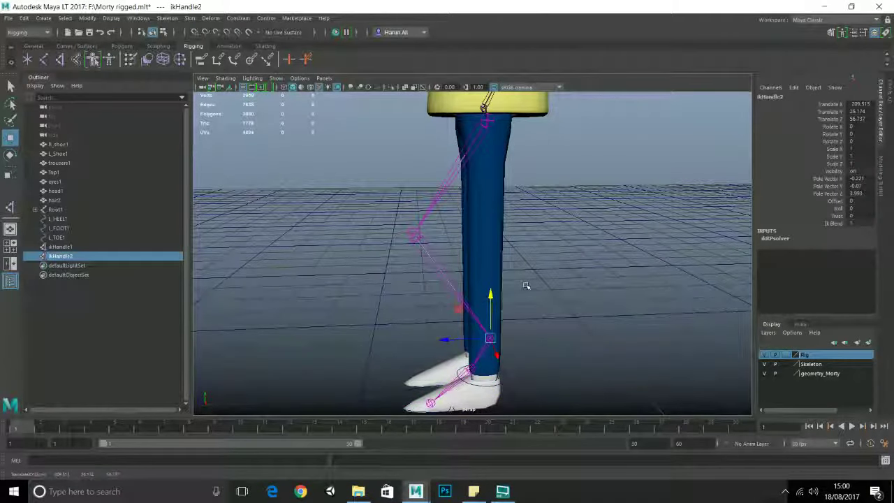
pyautogui.hotkey('ctrl', 'z')
# Step: Create an IK handle from the Ankle_L joint to the ball joint in the middle of the left foot
pyautogui.scroll(-3, 542, 285)
pyautogui.keyDown('alt'); pyautogui.moveTo(547, 307); pyautogui.dragTo(551, 230, button='middle'); pyautogui.keyUp('alt')
pyautogui.scroll(4, 551, 230)
pyautogui.keyDown('alt'); pyautogui.moveTo(551, 230); pyautogui.dragTo(552, 259); pyautogui.keyUp('alt')
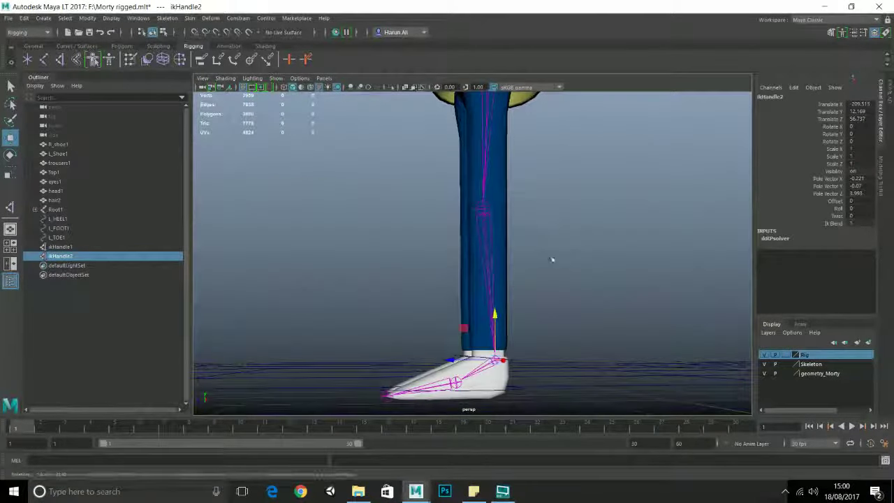
pyautogui.keyDown('alt'); pyautogui.moveTo(552, 260); pyautogui.dragTo(542, 198, button='middle'); pyautogui.keyUp('alt')
pyautogui.scroll(3, 542, 199)
pyautogui.keyDown('alt'); pyautogui.moveTo(541, 198); pyautogui.dragTo(524, 230); pyautogui.keyUp('alt')
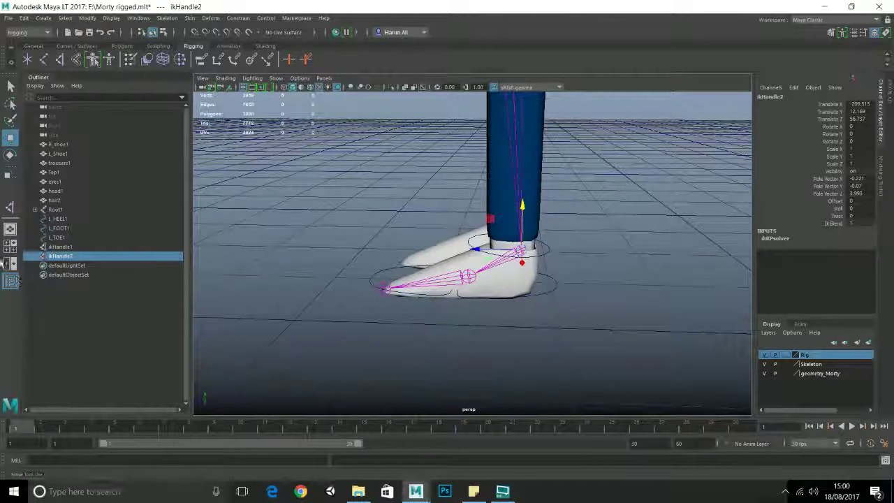
pyautogui.click(12, 208)
pyautogui.scroll(2, 462, 280)
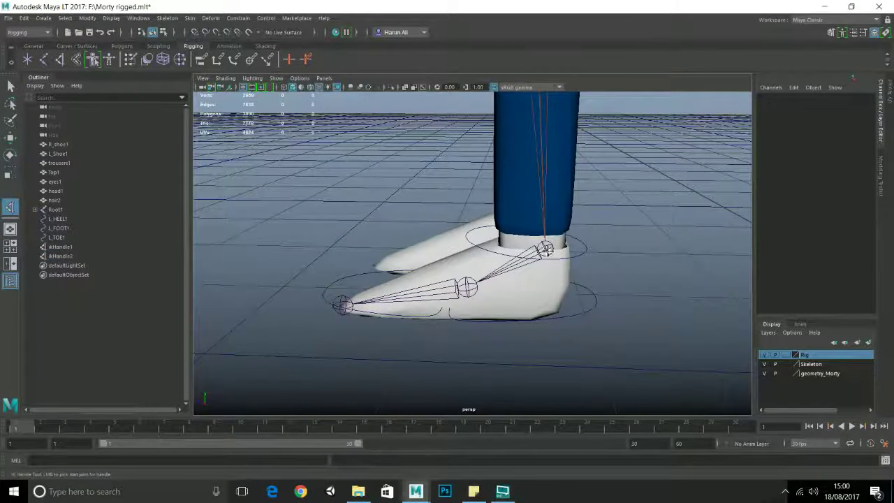
pyautogui.click(547, 249)
pyautogui.click(466, 289)
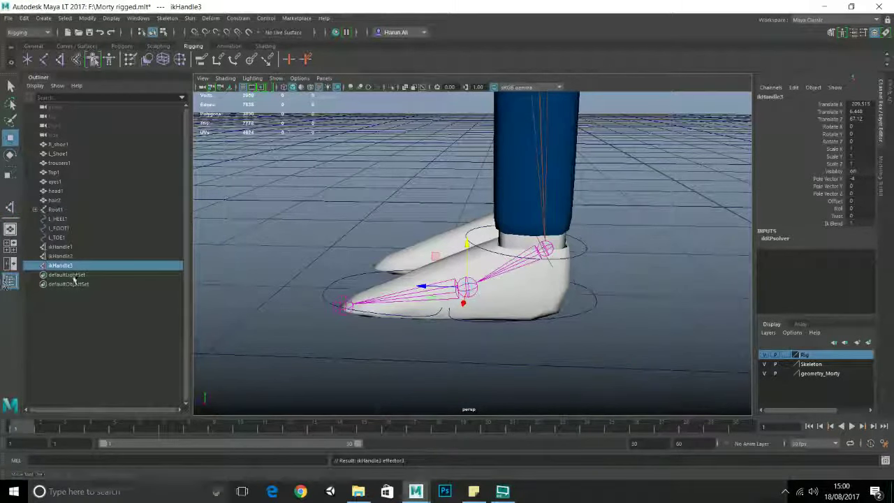
# Step: Create an IK handle between the toe-tip joint and the ball joint of the left foot
pyautogui.click(11, 208)
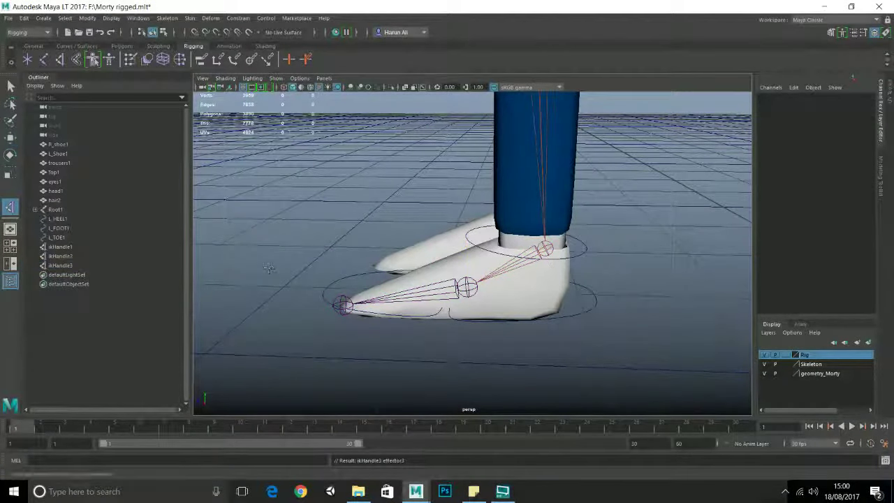
pyautogui.click(342, 303)
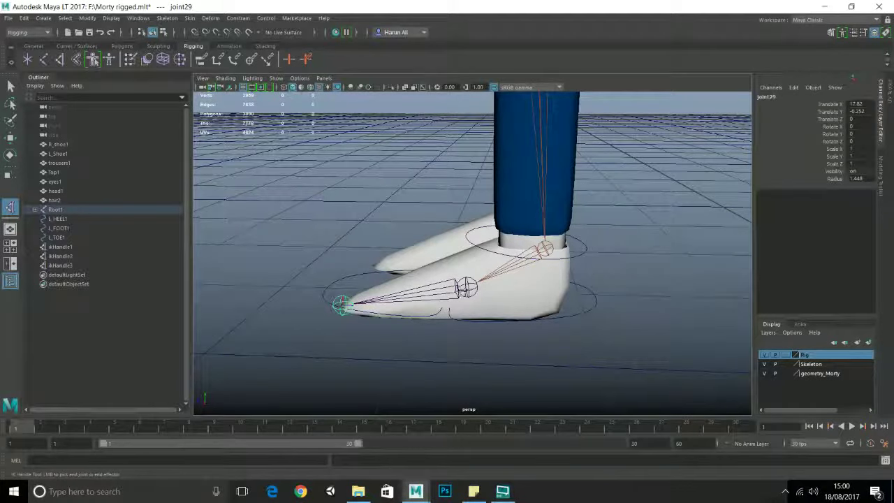
pyautogui.click(467, 288)
pyautogui.moveTo(304, 305)
pyautogui.mouseDown()
pyautogui.moveTo(318, 306)
pyautogui.moveTo(305, 299)
pyautogui.mouseUp()
pyautogui.scroll(5, 304, 299)
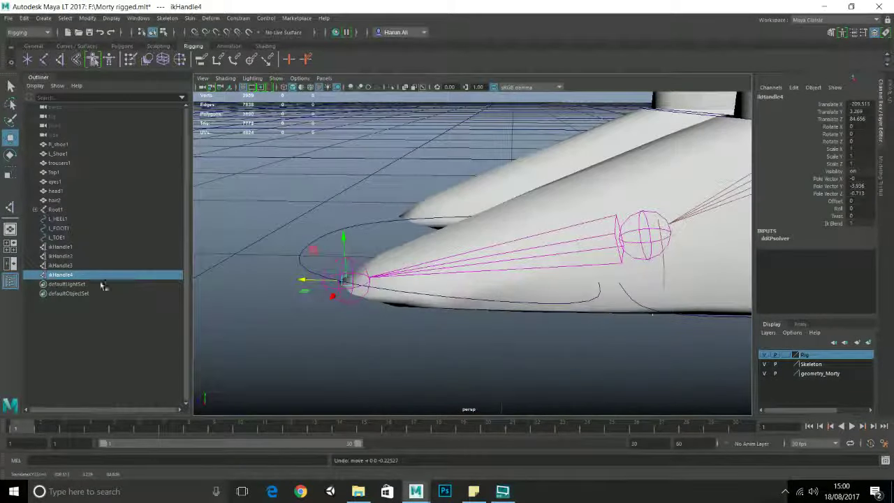
# Step: Rename the left arm's IK handle, ikHandle1, as L_ARM_IK
pyautogui.click(86, 256)
pyautogui.click(84, 247)
pyautogui.press('f')
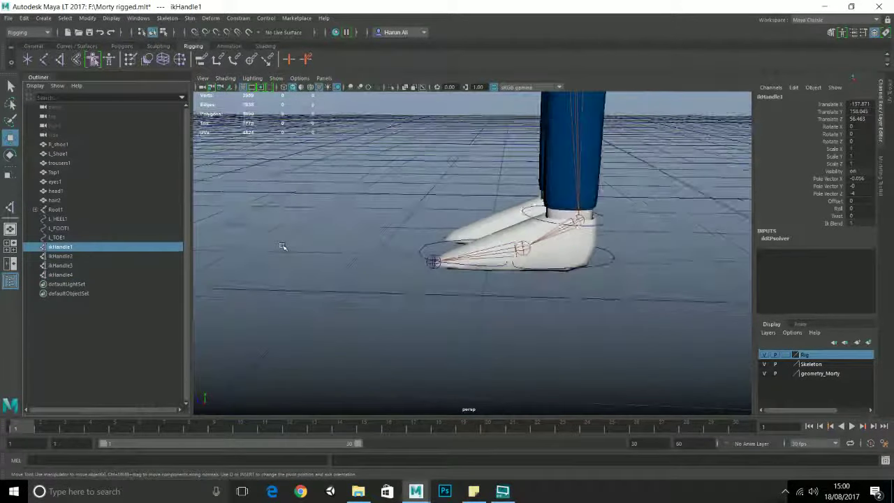
pyautogui.doubleClick(771, 97)
pyautogui.press('capslock')
pyautogui.write('L_')
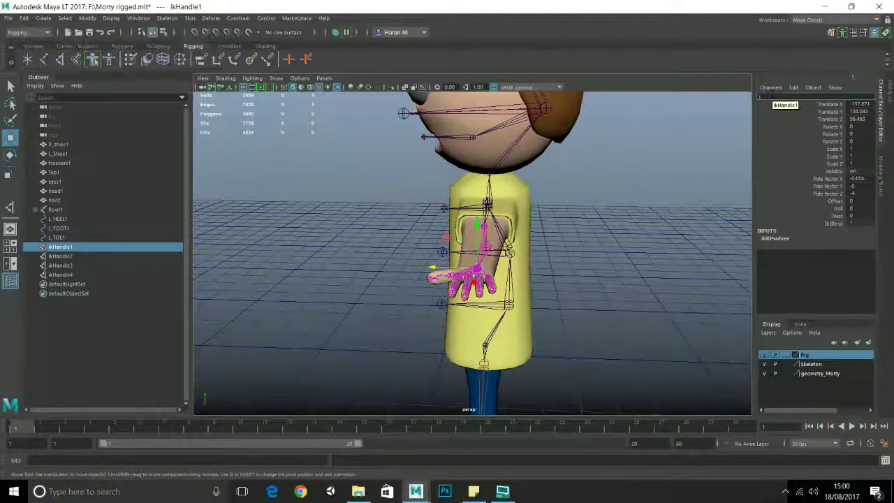
pyautogui.write('ARM_IK')
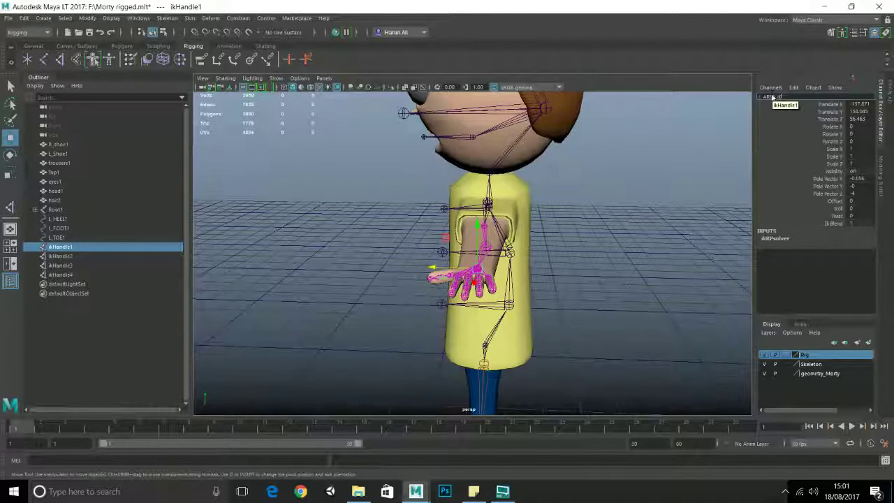
pyautogui.press('Return')
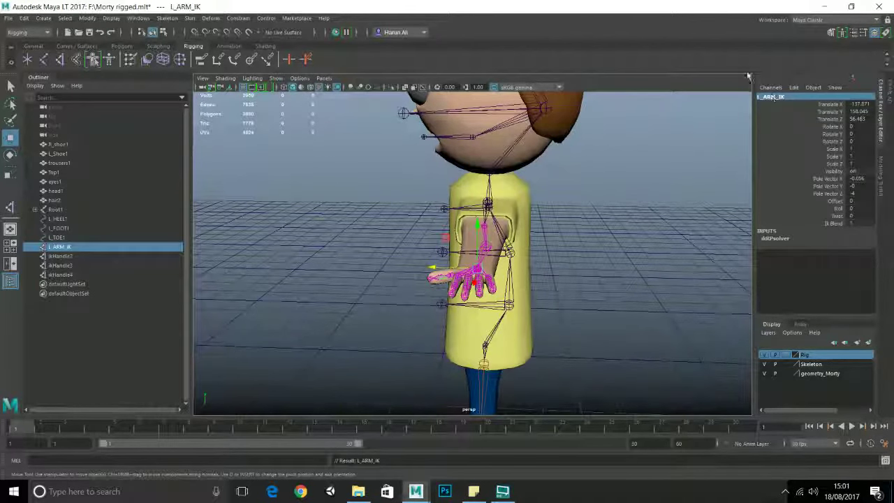
# Step: Rename the left leg's hip-to-ankle IK handle, ikHandle2, as Ankle_L_IK
pyautogui.click(108, 256)
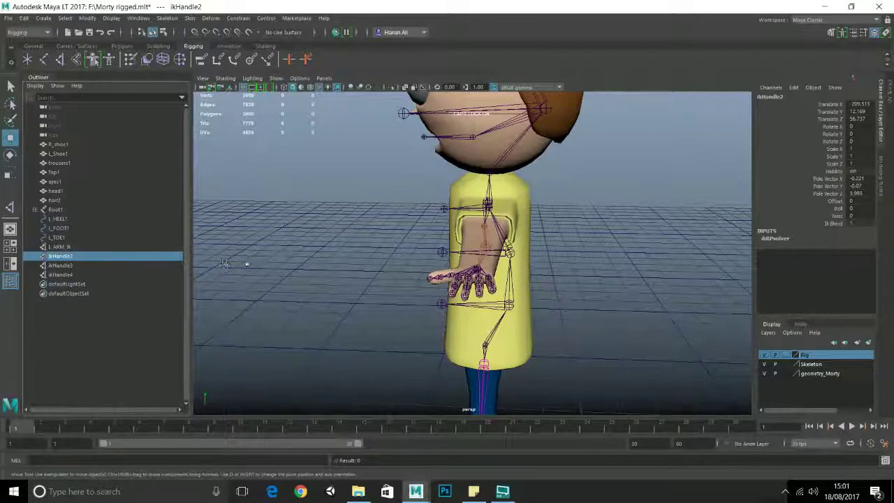
pyautogui.press('f')
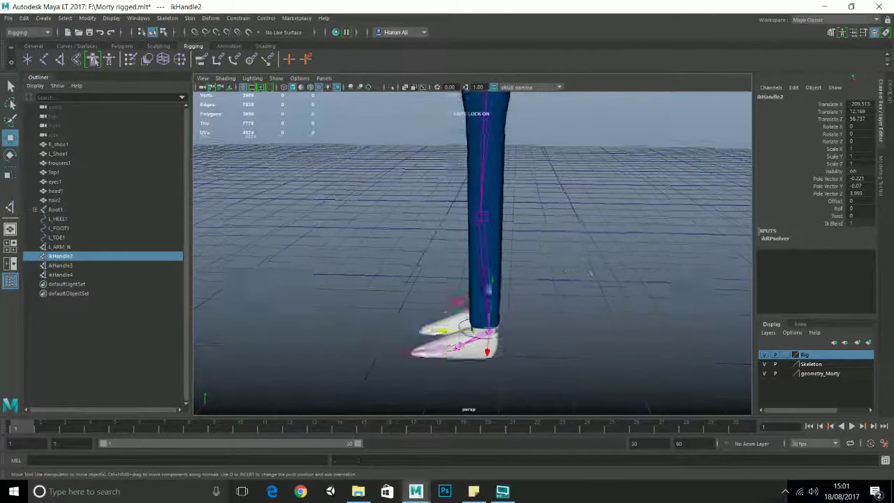
pyautogui.doubleClick(811, 99)
pyautogui.press('capslock')
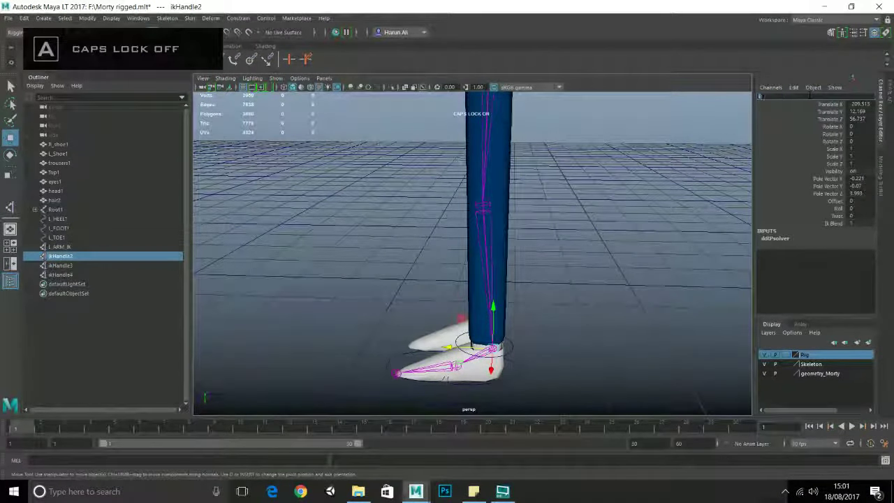
pyautogui.press('capslock')
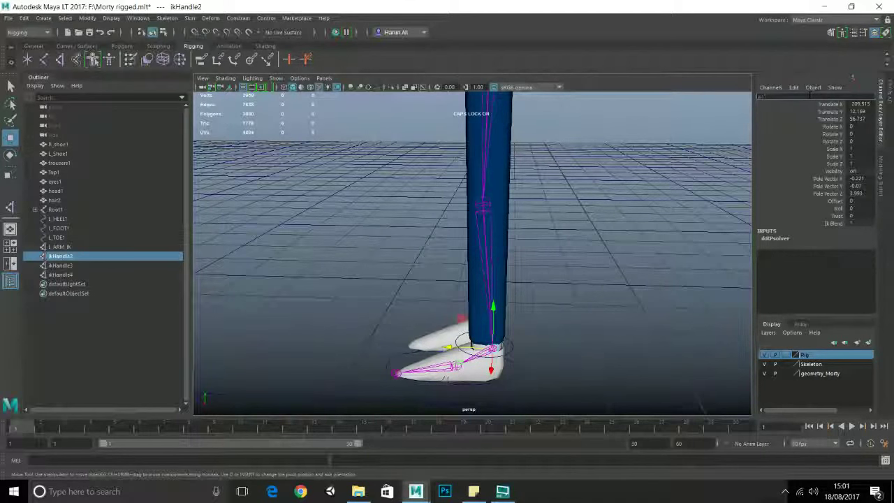
pyautogui.press('capslock')
pyautogui.write('Ar')
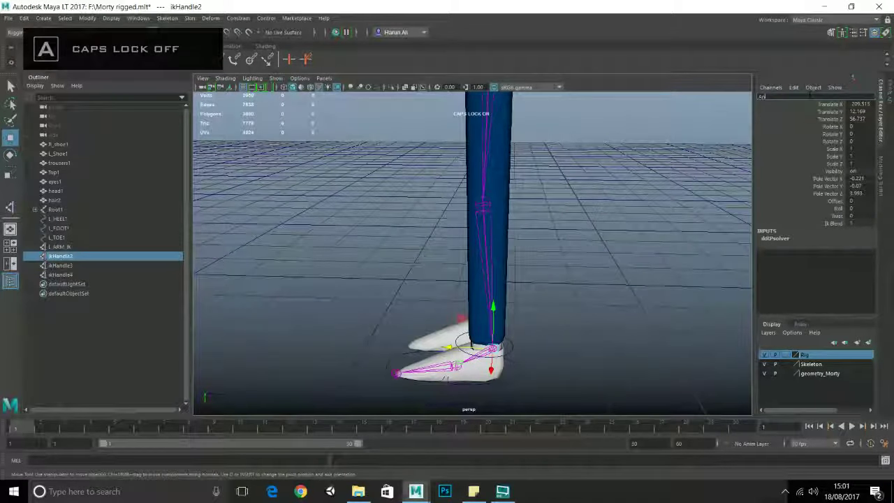
pyautogui.write('kle')
pyautogui.press('capslock')
pyautogui.write('L')
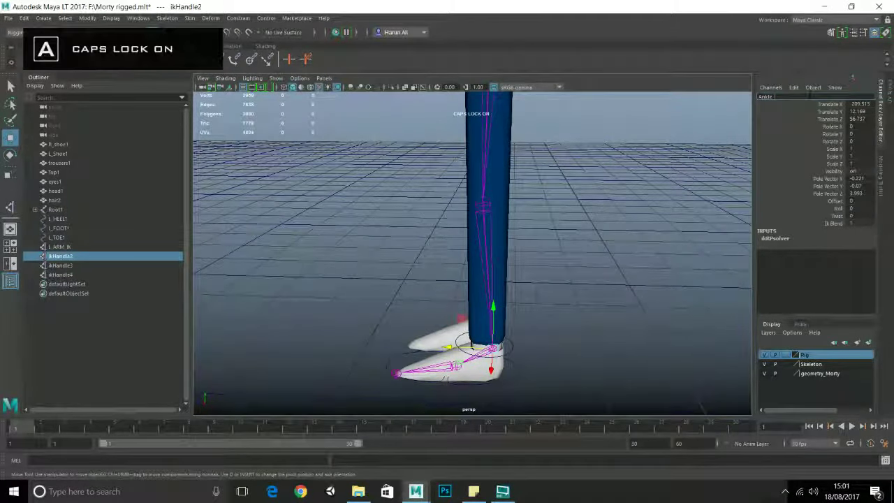
pyautogui.press('capslock')
pyautogui.press('capslock')
pyautogui.write('_IK')
pyautogui.press('capslock')
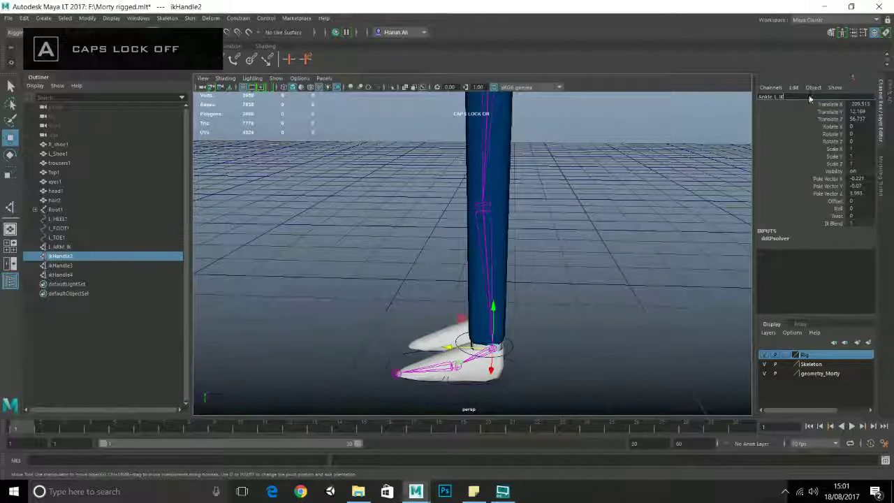
pyautogui.press('Return')
# Step: Rename the ankle-to-ball IK handle of the left foot, ikHandle3, as Foot_L_IK
pyautogui.click(72, 267)
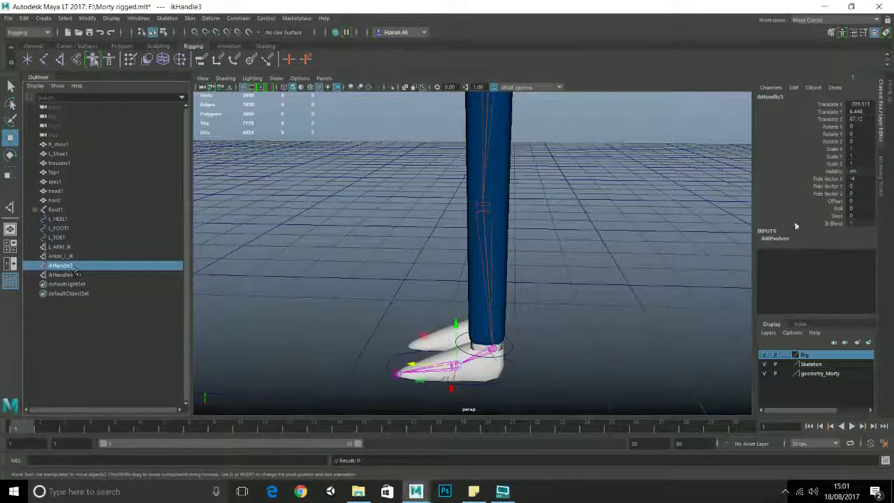
pyautogui.click(795, 97)
pyautogui.press('capslock')
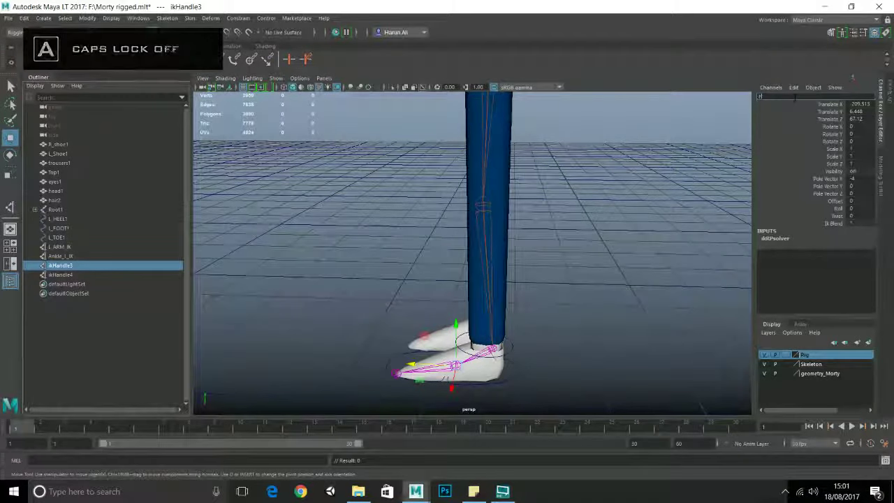
pyautogui.write('Foot_I')
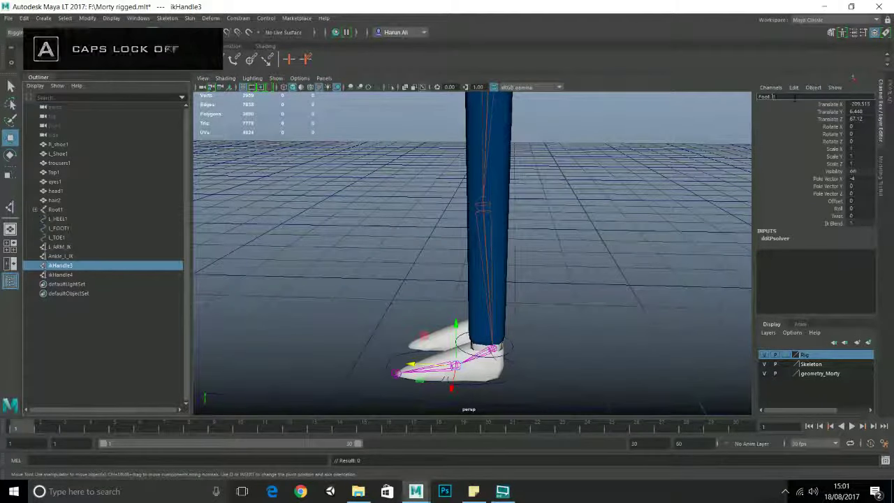
pyautogui.press('capslock')
pyautogui.write('L_IK')
pyautogui.press('Return')
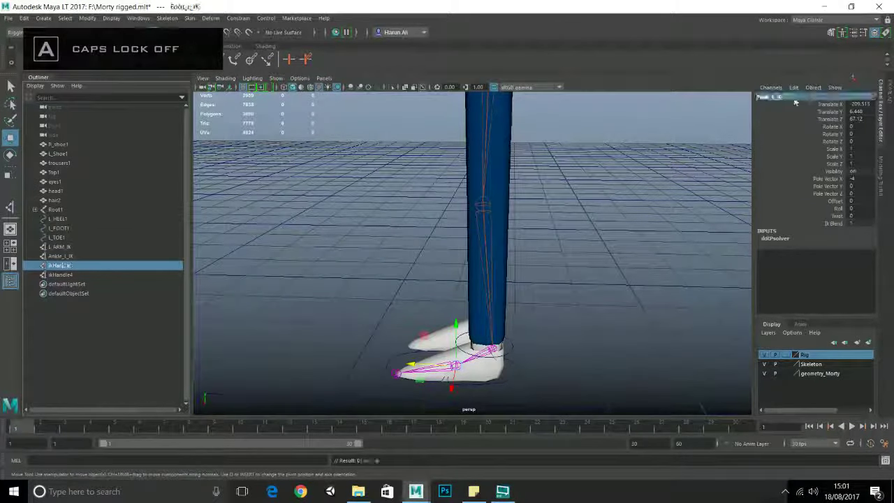
# Step: Rename the IK handle at the left toe tip, ikHandle4, as TOE_L_IK
pyautogui.click(64, 274)
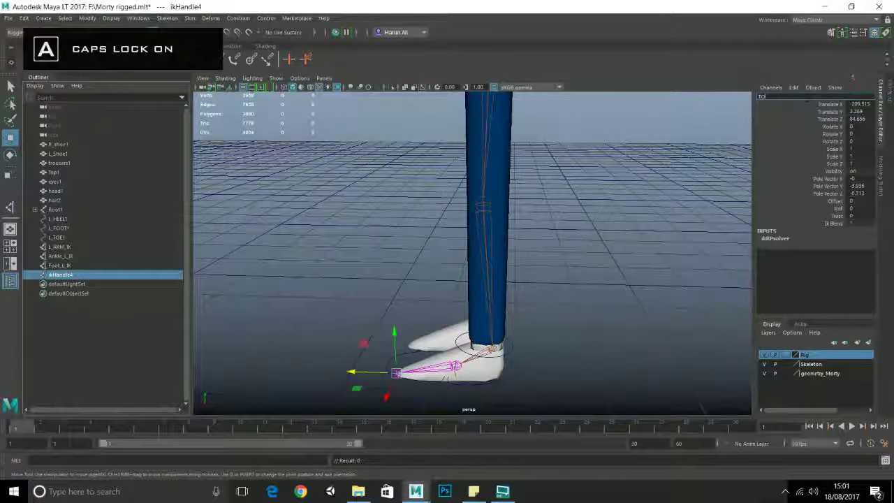
pyautogui.write('_L')
pyautogui.press('capslock')
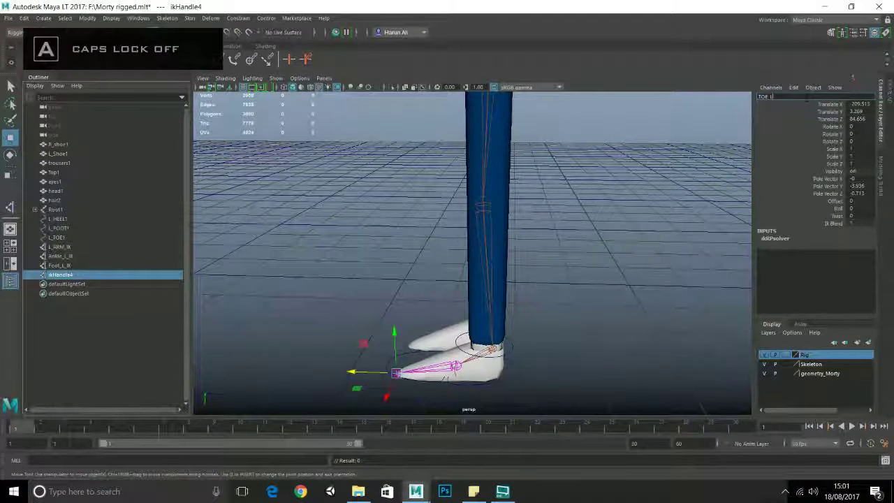
pyautogui.press('capslock')
pyautogui.press('capslock')
pyautogui.write('_IK')
pyautogui.press('Return')
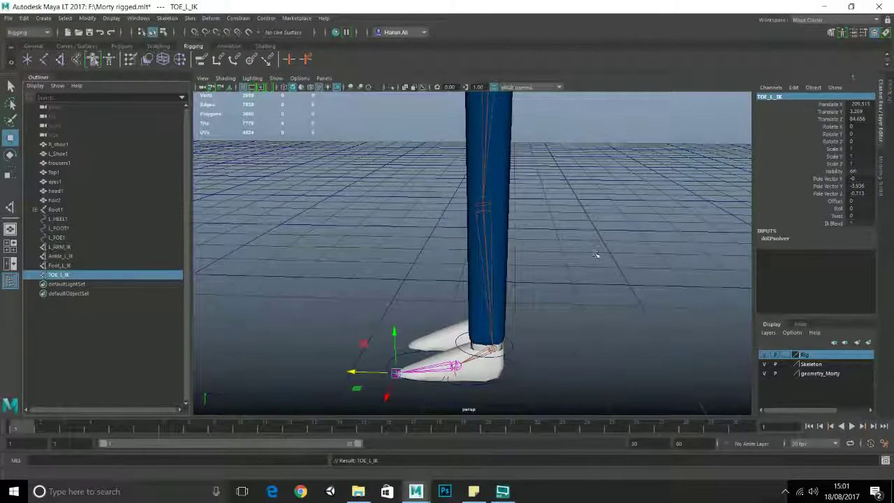
# Step: Check the L_HEEL1 control curve around the left ankle and create a new NURBS circle at the origin
pyautogui.scroll(5, 464, 248)
pyautogui.scroll(-5, 475, 275)
pyautogui.keyDown('alt'); pyautogui.moveTo(484, 280); pyautogui.dragTo(568, 293); pyautogui.keyUp('alt')
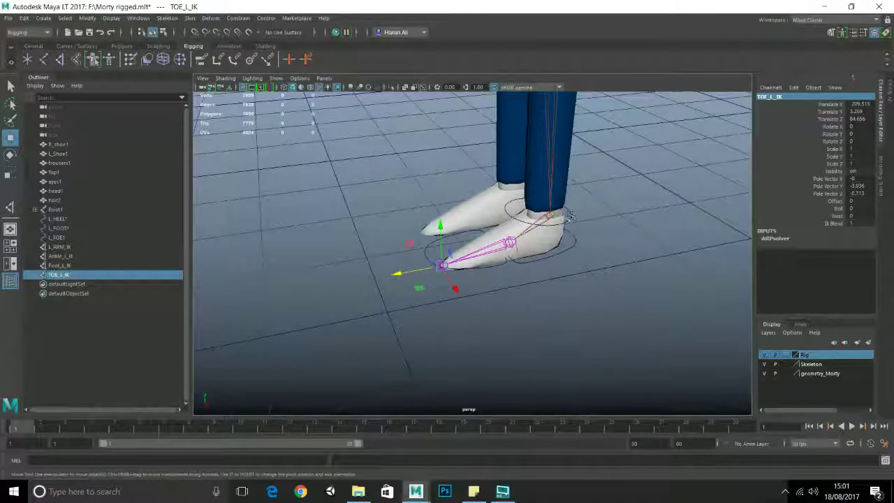
pyautogui.click(569, 218)
pyautogui.click(580, 225)
pyautogui.click(571, 217)
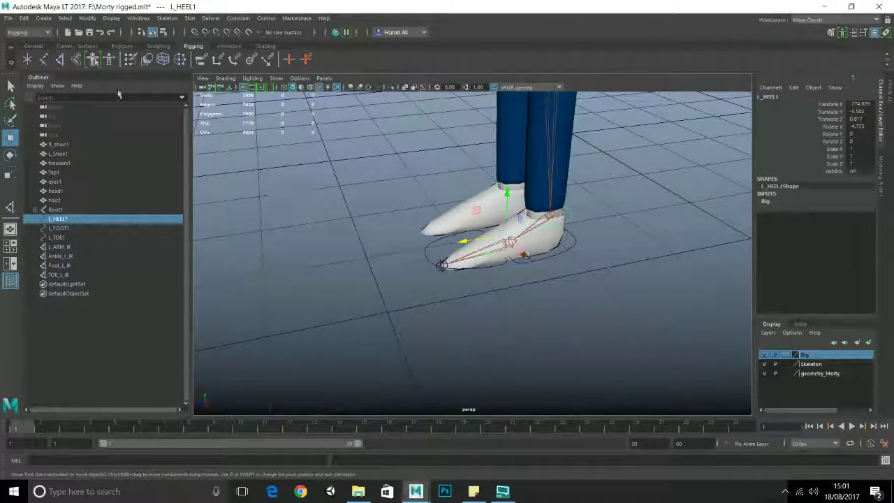
pyautogui.click(44, 19)
pyautogui.moveTo(66, 42)
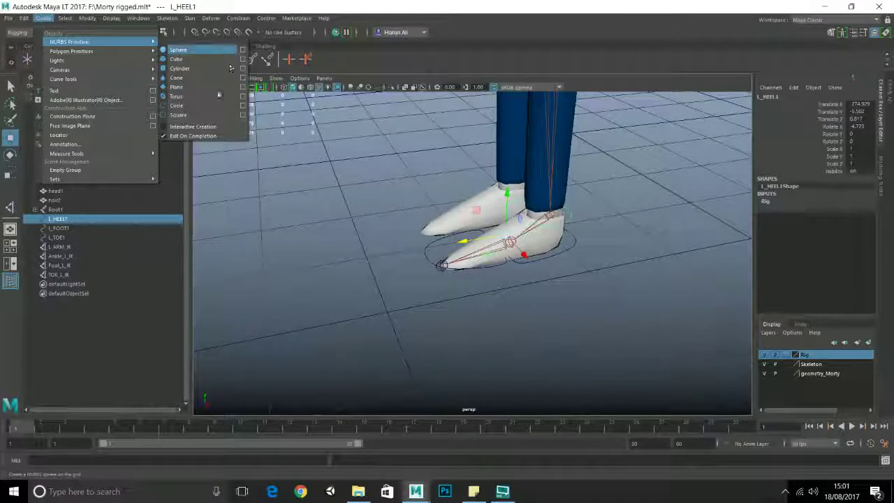
pyautogui.click(205, 106)
pyautogui.scroll(-5, 582, 260)
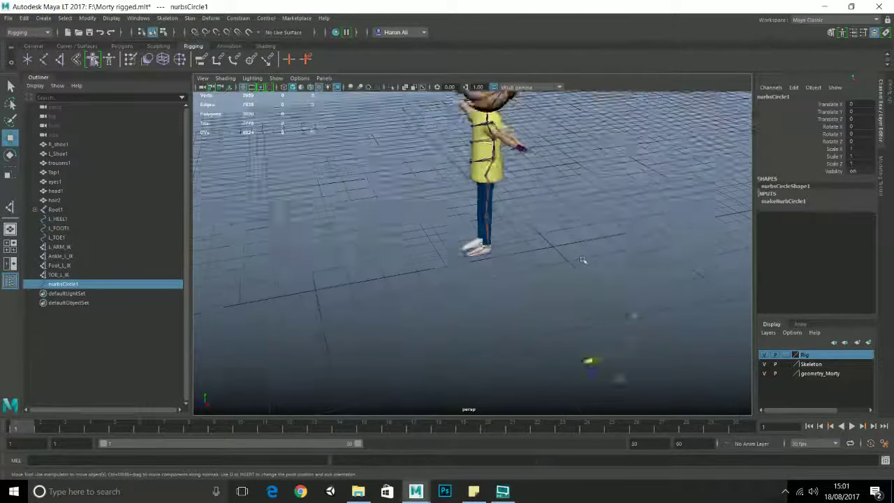
# Step: Move the new NURBS circle beside the left foot and scale it uniformly to about 30.18
pyautogui.scroll(-2, 583, 260)
pyautogui.moveTo(619, 359); pyautogui.dragTo(549, 278)
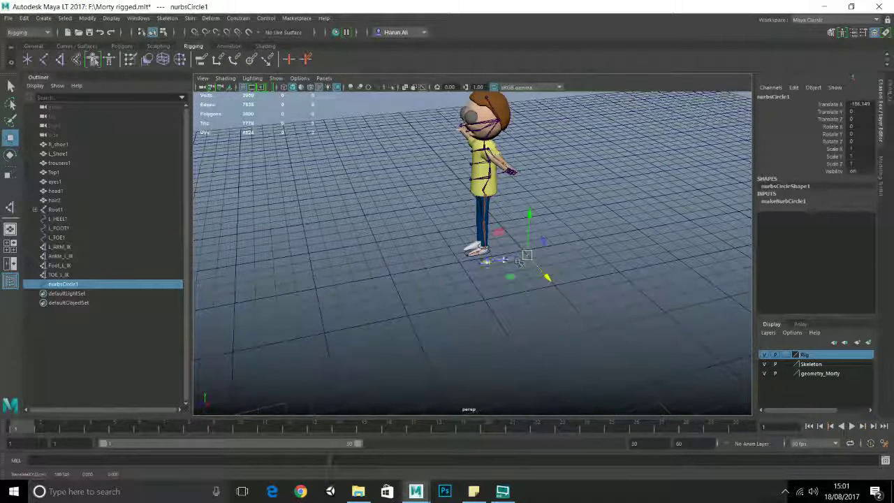
pyautogui.moveTo(486, 262); pyautogui.dragTo(517, 280)
pyautogui.press('r')
pyautogui.press('f')
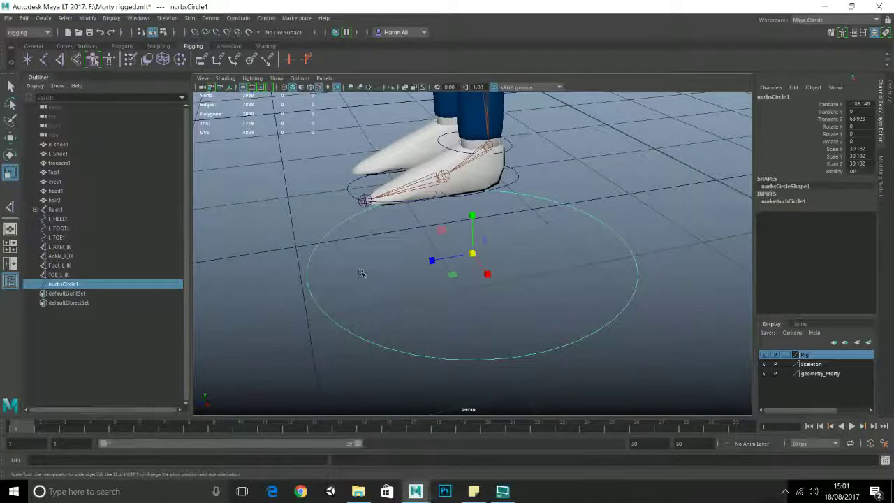
# Step: Flatten the toe-facing side of the NURBS circle by spreading its control vertices 4 to 6 apart and moving them inward
pyautogui.moveTo(362, 273); pyautogui.dragTo(317, 266, button='right')
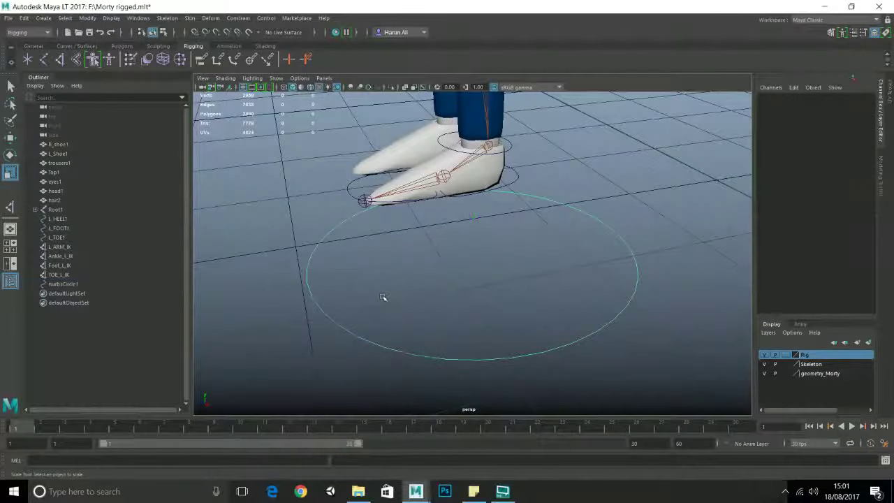
pyautogui.keyDown('alt'); pyautogui.moveTo(382, 297); pyautogui.dragTo(330, 261); pyautogui.keyUp('alt')
pyautogui.moveTo(287, 209); pyautogui.dragTo(343, 368)
pyautogui.keyDown('alt'); pyautogui.moveTo(358, 279); pyautogui.dragTo(368, 171); pyautogui.keyUp('alt')
pyautogui.press('w')
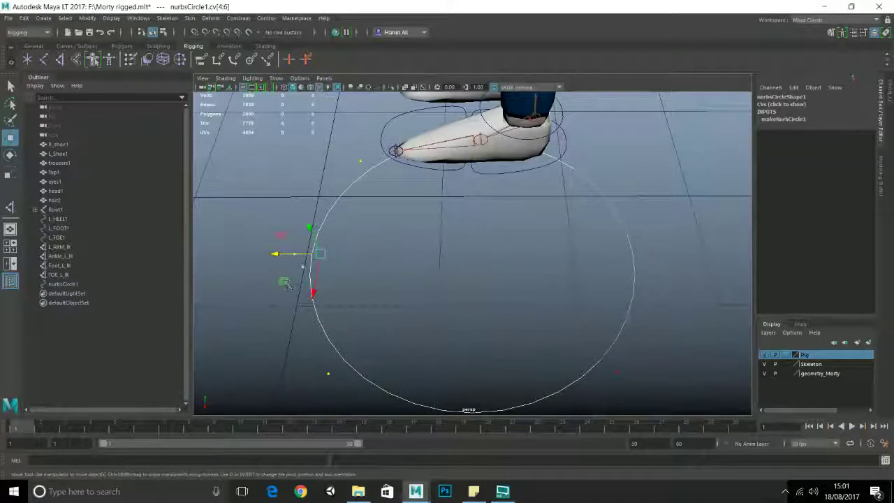
pyautogui.press('r')
pyautogui.moveTo(279, 255); pyautogui.dragTo(568, 278)
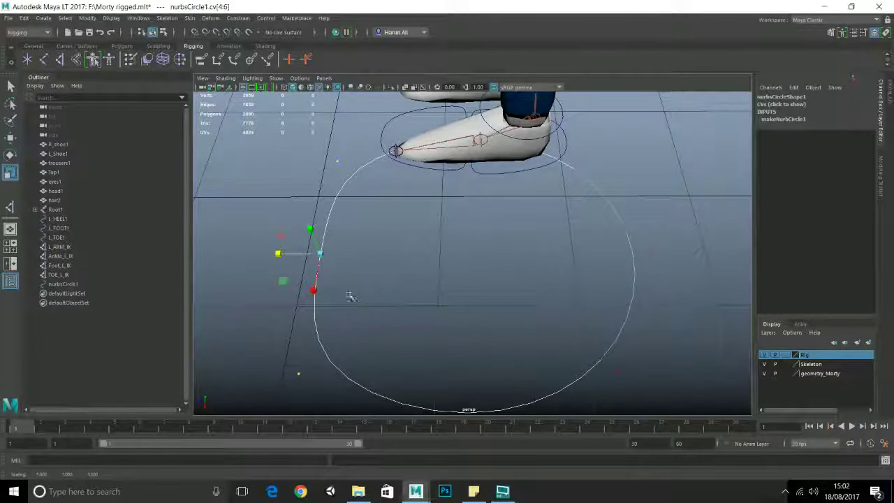
pyautogui.press('w')
pyautogui.moveTo(279, 256); pyautogui.dragTo(386, 242)
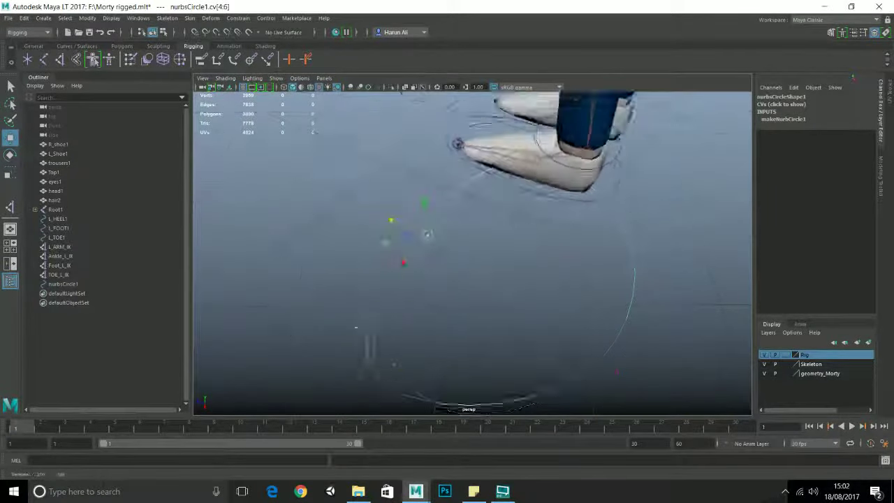
pyautogui.keyDown('alt'); pyautogui.moveTo(356, 327); pyautogui.dragTo(354, 298); pyautogui.keyUp('alt')
pyautogui.keyDown('alt'); pyautogui.moveTo(419, 286); pyautogui.dragTo(451, 265); pyautogui.keyUp('alt')
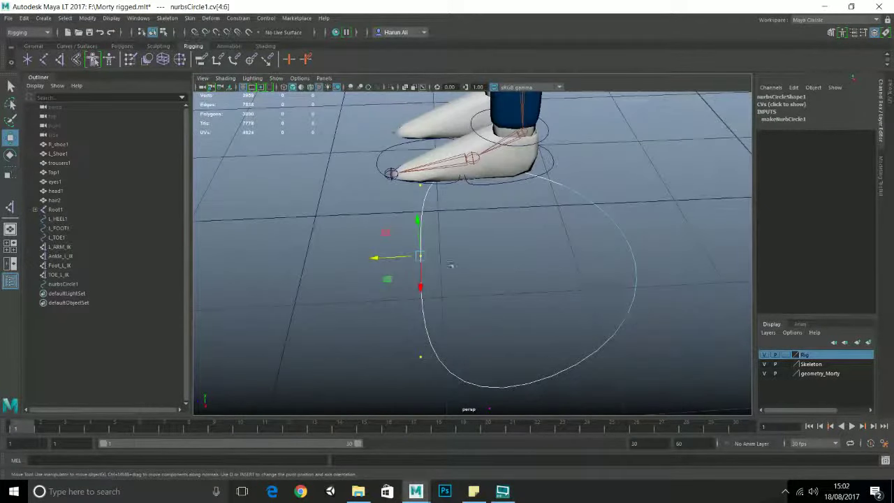
pyautogui.scroll(-4, 451, 265)
pyautogui.click(445, 255)
pyautogui.scroll(4, 513, 246)
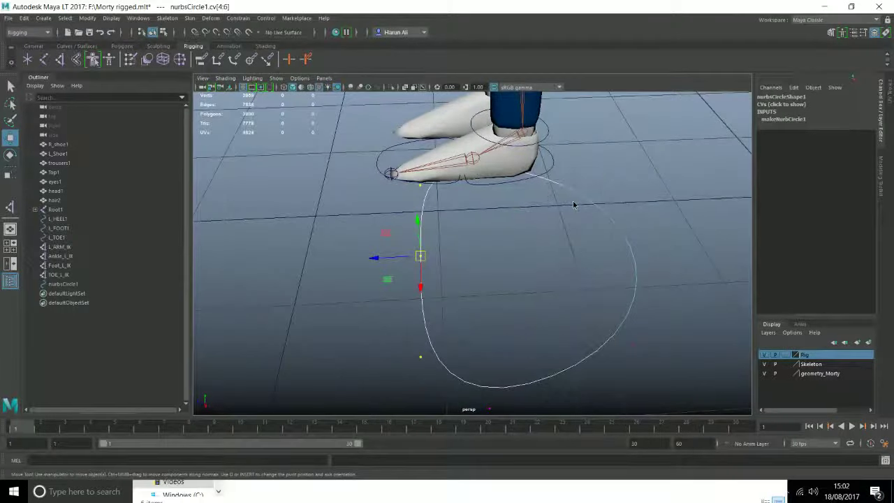
pyautogui.moveTo(574, 201); pyautogui.dragTo(619, 185, button='right')
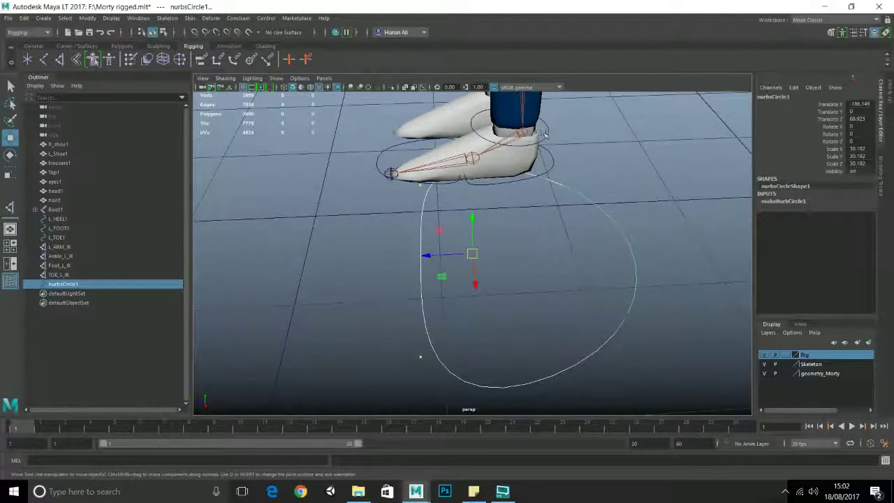
# Step: Check the L_HEEL1, L_FOOT1 and L_TOE1 control curves around the left foot and delete the reshaped NURBS circle
pyautogui.click(544, 133)
pyautogui.click(547, 132)
pyautogui.keyDown('alt'); pyautogui.moveTo(552, 137); pyautogui.dragTo(597, 165); pyautogui.keyUp('alt')
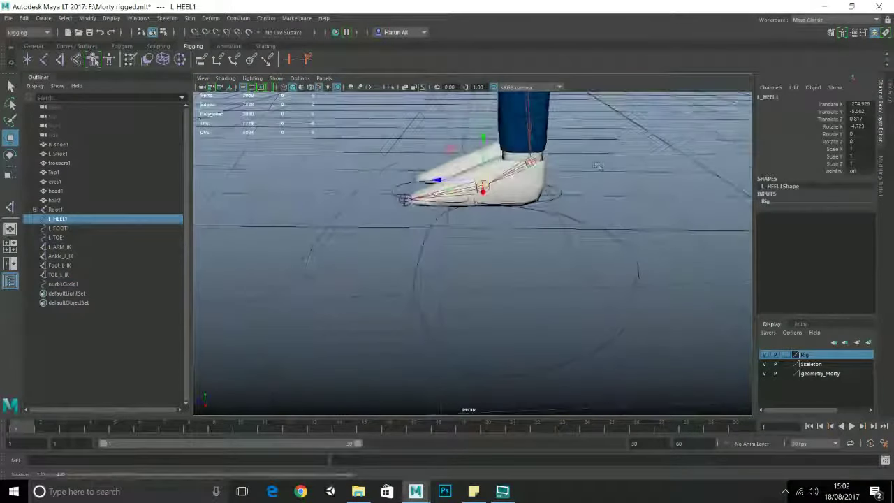
pyautogui.keyDown('alt'); pyautogui.moveTo(597, 165); pyautogui.dragTo(579, 189, button='middle'); pyautogui.keyUp('alt')
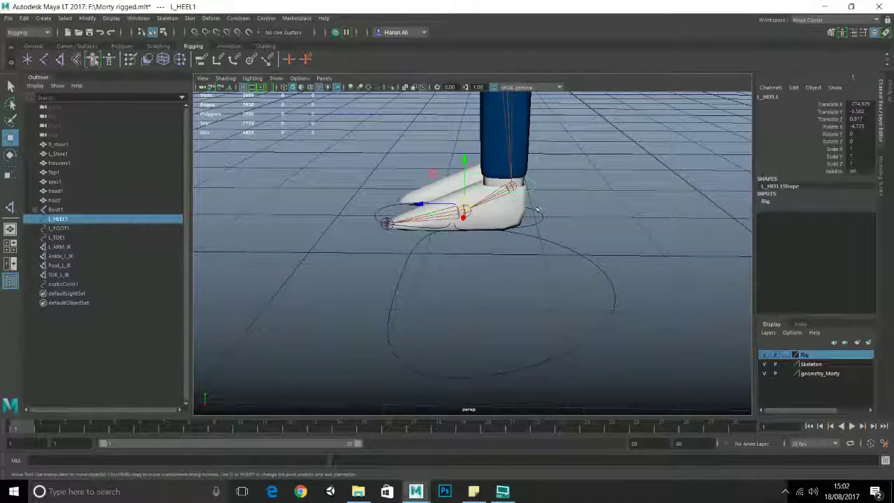
pyautogui.click(540, 212)
pyautogui.scroll(4, 540, 212)
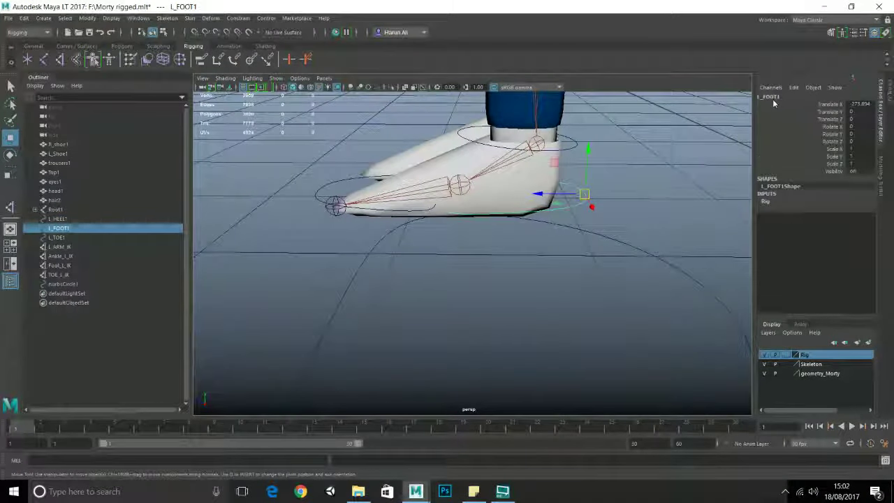
pyautogui.click(425, 211)
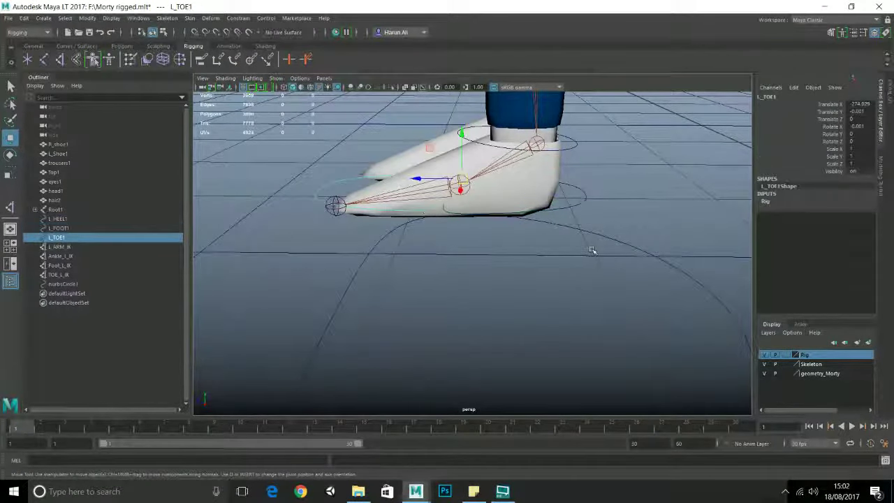
pyautogui.click(618, 244)
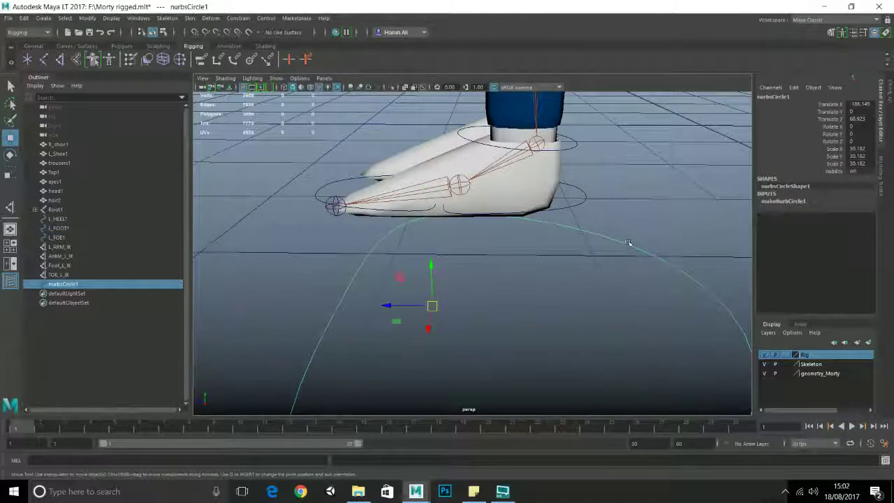
pyautogui.press('Delete')
# Step: Center the pivots of the L_HEEL1, L_FOOT1 and L_TOE1 control curves together
pyautogui.click(574, 144)
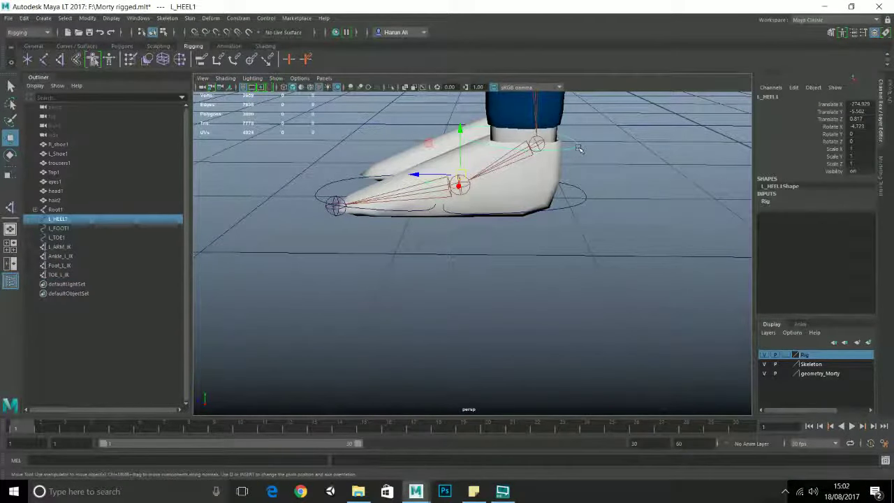
pyautogui.press('f')
pyautogui.scroll(-4, 611, 291)
pyautogui.keyDown('alt'); pyautogui.moveTo(530, 301); pyautogui.dragTo(524, 299); pyautogui.keyUp('alt')
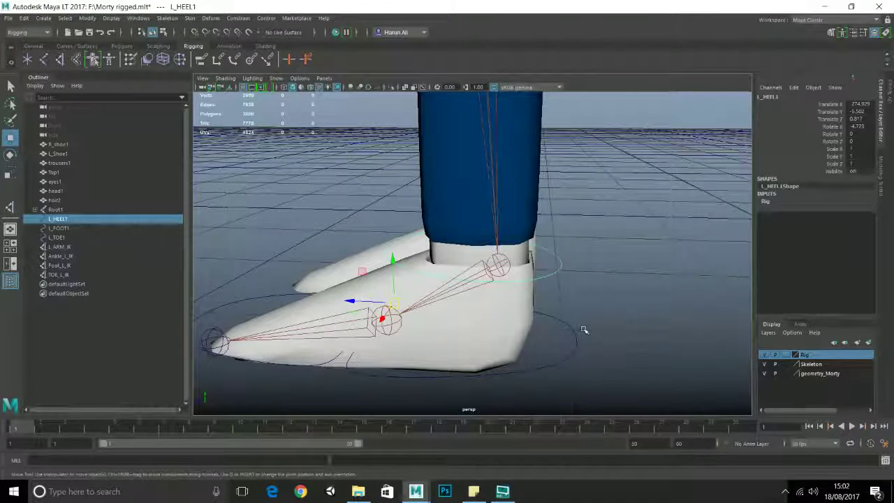
pyautogui.keyDown('shift'); pyautogui.click(538, 371); pyautogui.keyUp('shift')
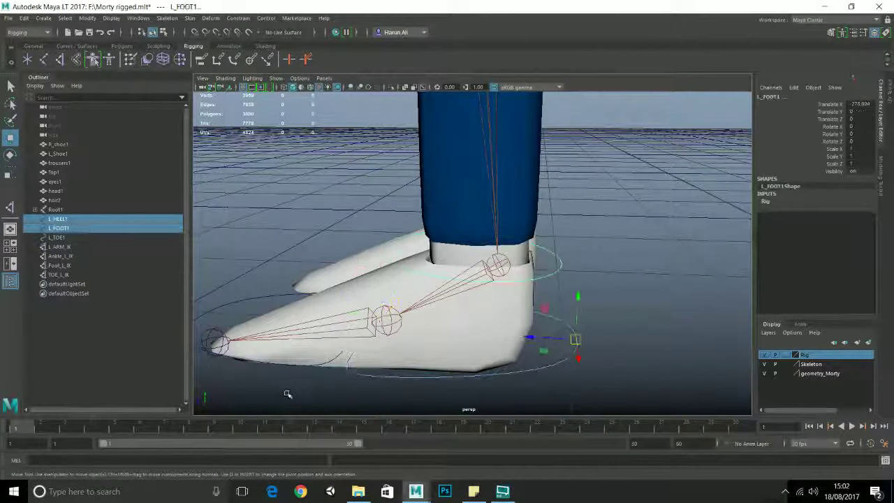
pyautogui.keyDown('shift'); pyautogui.click(273, 298); pyautogui.keyUp('shift')
pyautogui.click(86, 18)
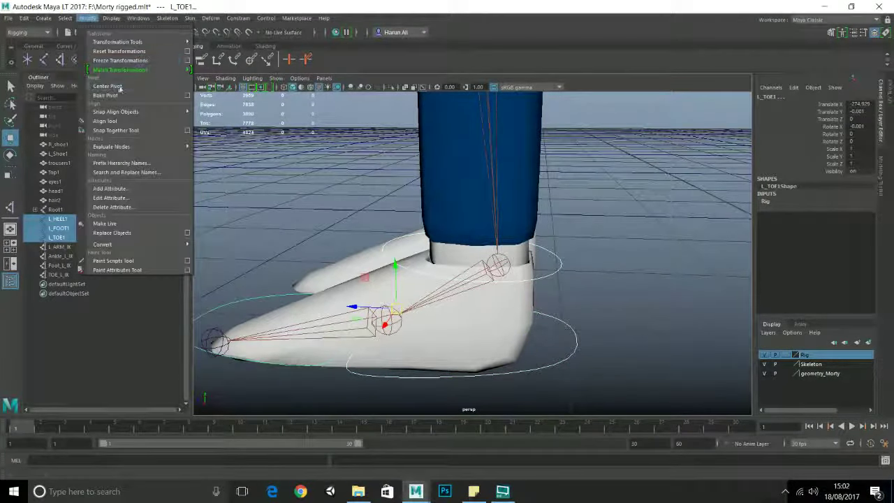
pyautogui.click(119, 88)
pyautogui.press('w')
pyautogui.click(561, 274)
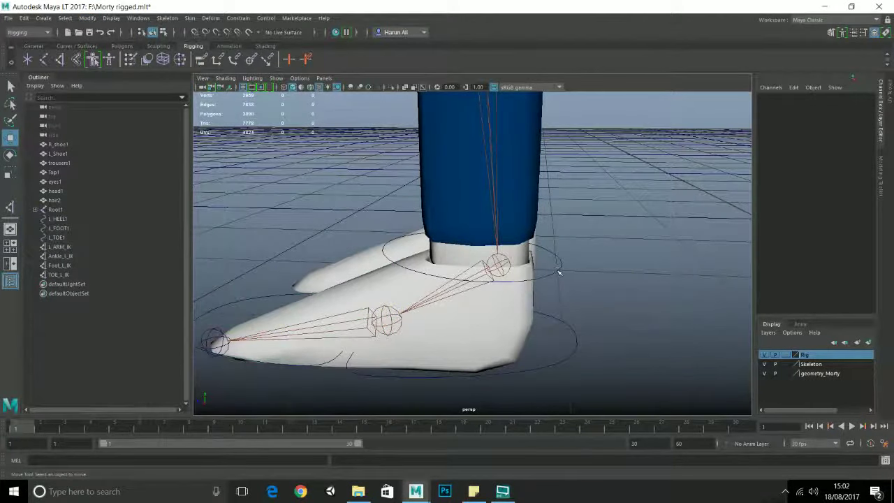
# Step: Move the pivot of the L_HEEL1 control curve onto the ball joint of the left foot
pyautogui.keyDown('alt'); pyautogui.moveTo(561, 338); pyautogui.dragTo(576, 250); pyautogui.keyUp('alt')
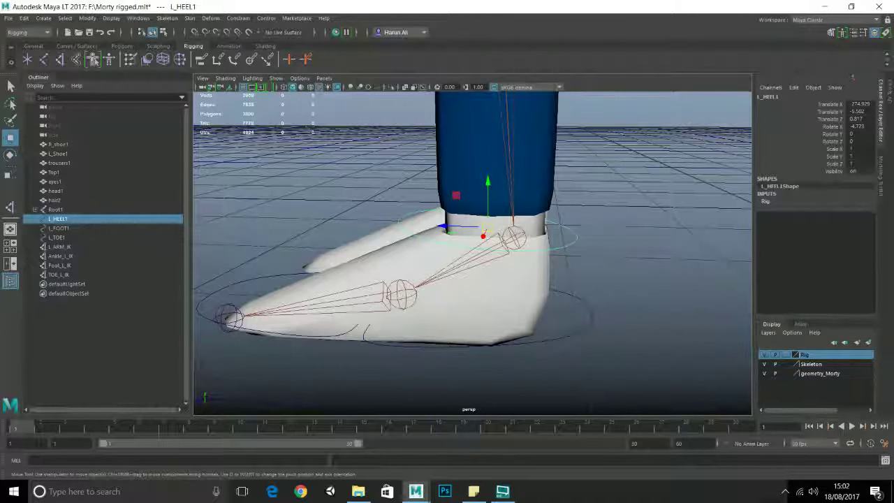
pyautogui.press('Delete')
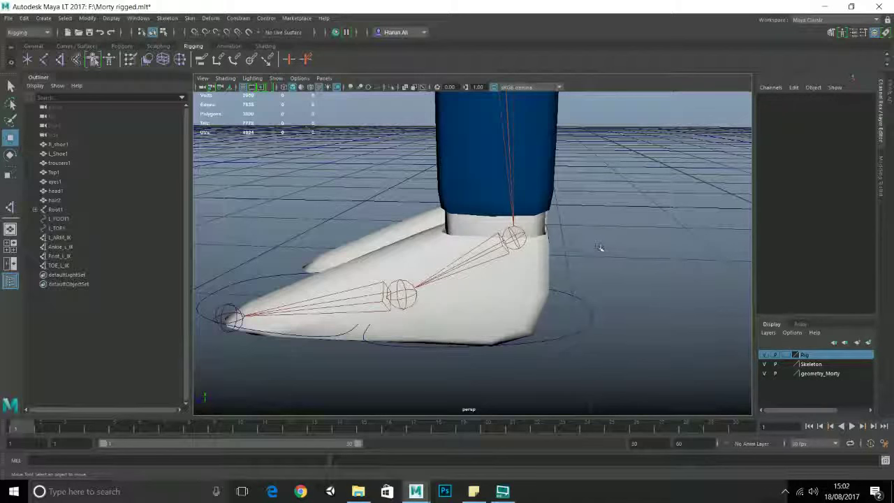
pyautogui.hotkey('ctrl', 'z')
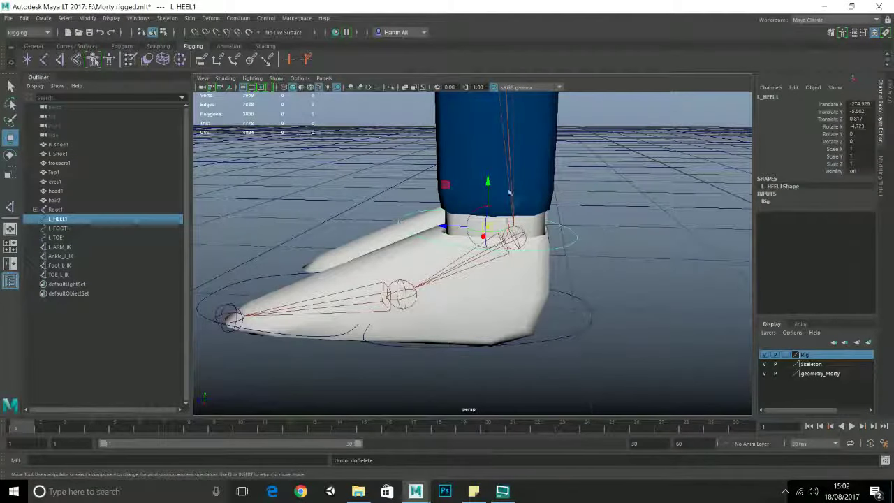
pyautogui.moveTo(491, 183); pyautogui.dragTo(470, 267)
pyautogui.scroll(5, 412, 210)
pyautogui.scroll(-5, 469, 267)
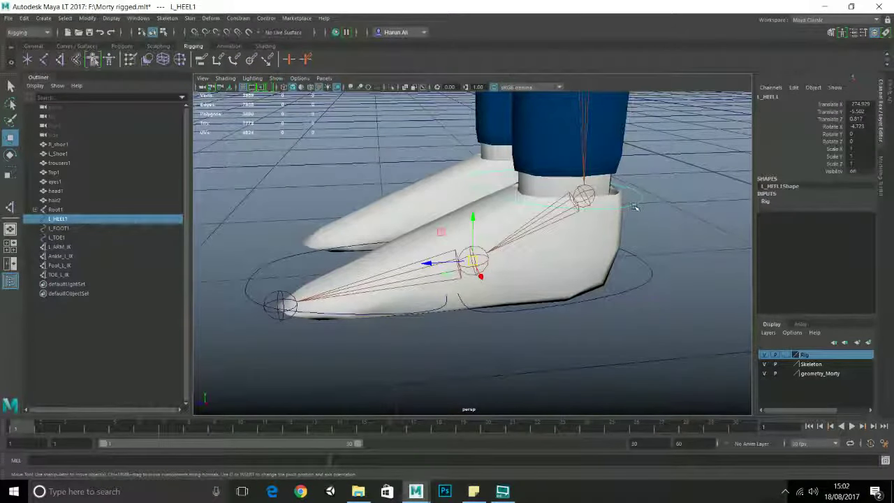
# Step: Test-rotate the L_HEEL1 curve about X around its ball joint pivot and undo the rotations
pyautogui.press('e')
pyautogui.moveTo(455, 232); pyautogui.dragTo(416, 218)
pyautogui.moveTo(460, 248); pyautogui.dragTo(535, 198)
pyautogui.scroll(-3, 535, 198)
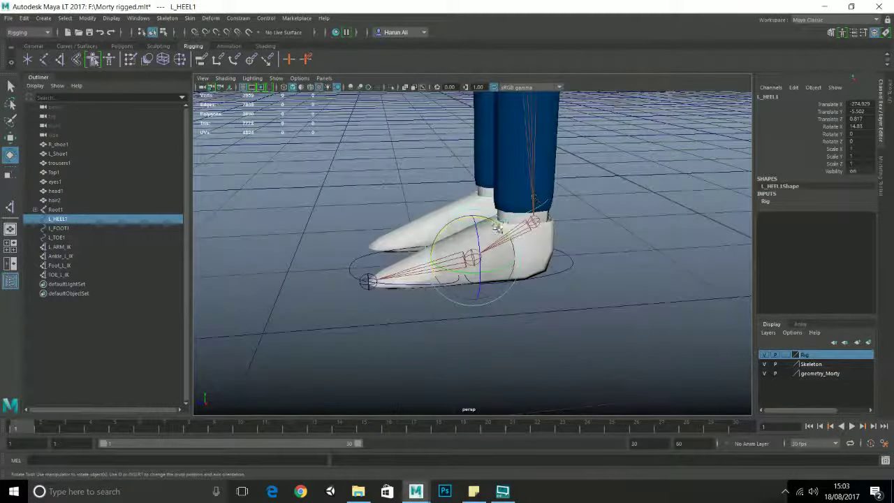
pyautogui.moveTo(491, 222)
pyautogui.mouseDown()
pyautogui.moveTo(460, 219)
pyautogui.moveTo(499, 222)
pyautogui.mouseUp()
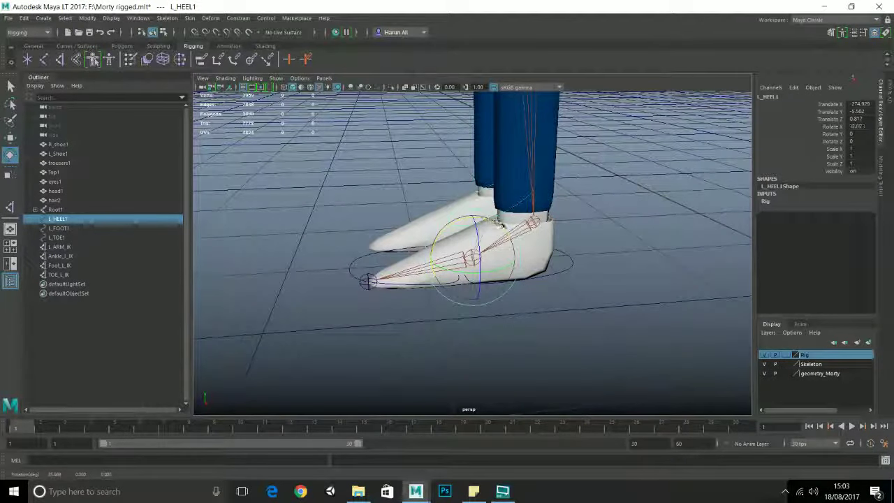
pyautogui.hotkey('ctrl', 'z')
pyautogui.hotkey('ctrl', 'z')
pyautogui.hotkey('ctrl', 'z')
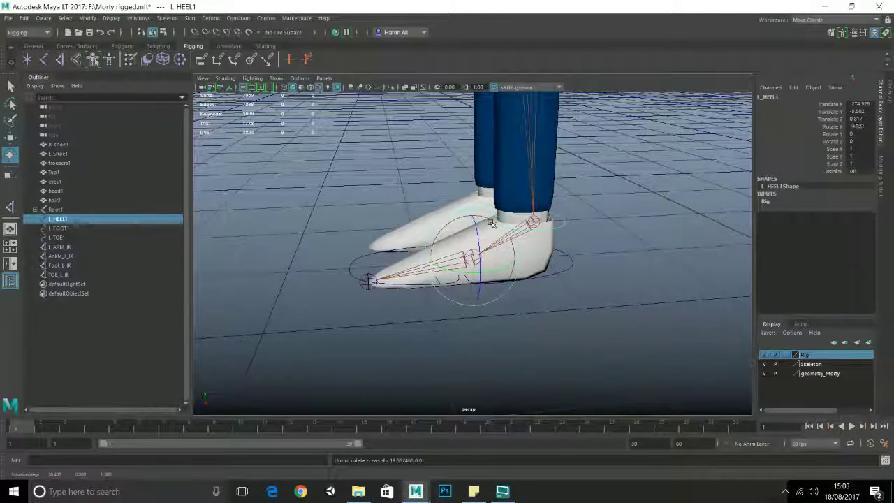
# Step: Move the L_FOOT1 curve's pivot to the back of the heel, testing it with an X rotation that is undone
pyautogui.click(574, 278)
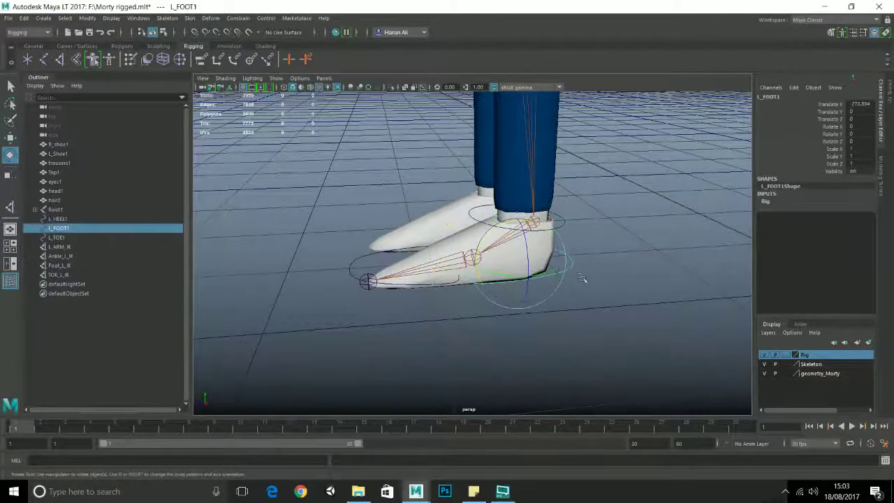
pyautogui.scroll(3, 584, 281)
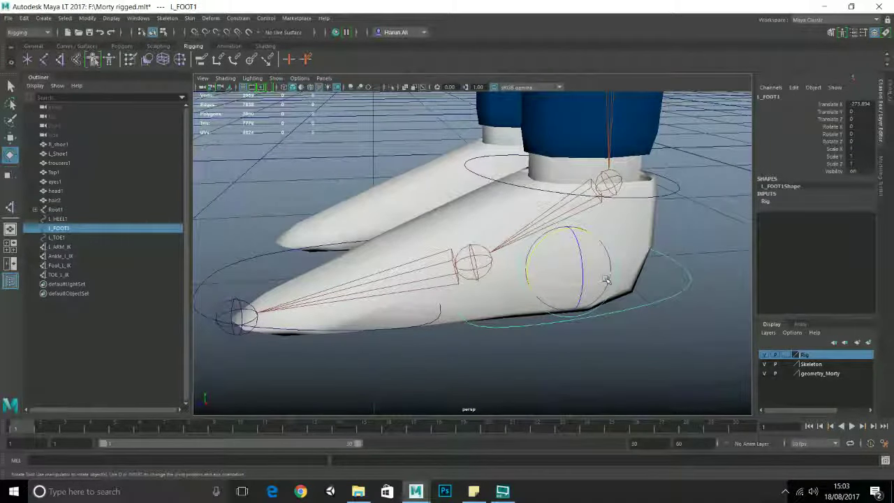
pyautogui.press('d')
pyautogui.moveTo(531, 271); pyautogui.dragTo(639, 271)
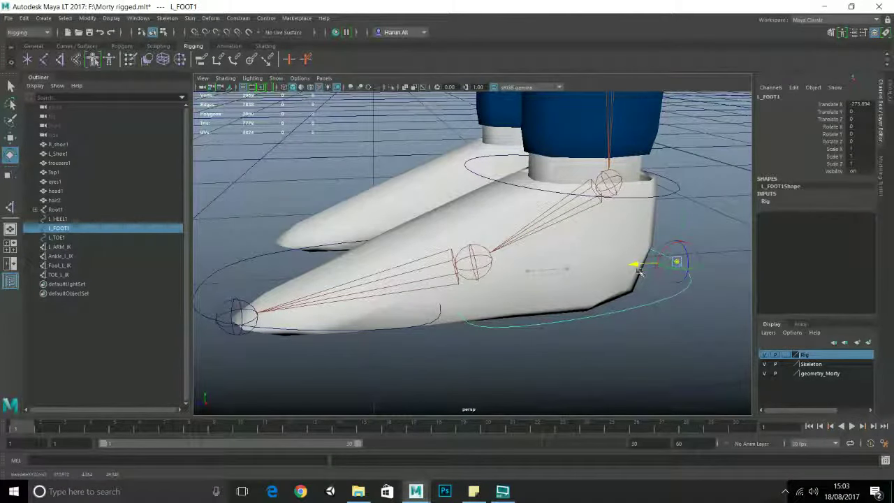
pyautogui.press('d')
pyautogui.moveTo(664, 229); pyautogui.dragTo(661, 232)
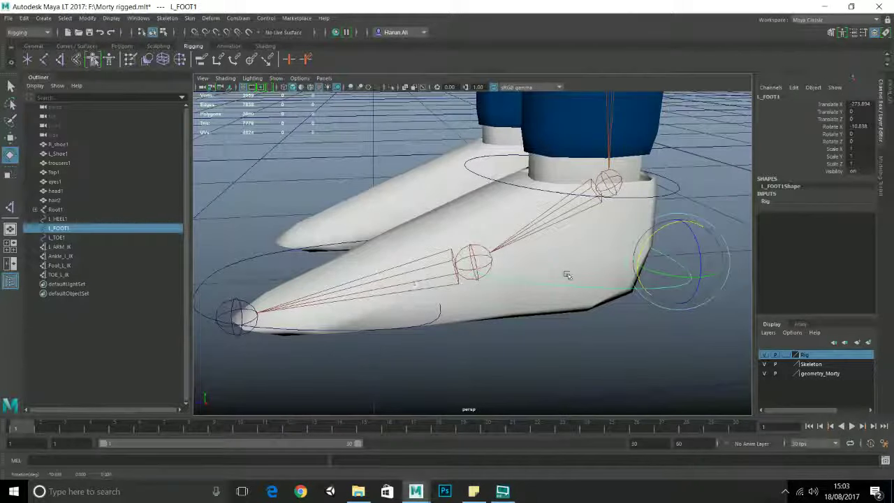
pyautogui.hotkey('ctrl', 'z')
# Step: Move the pivot of the L_TOE1 control curve onto the ball joint, aligning it in height and sideways
pyautogui.click(400, 326)
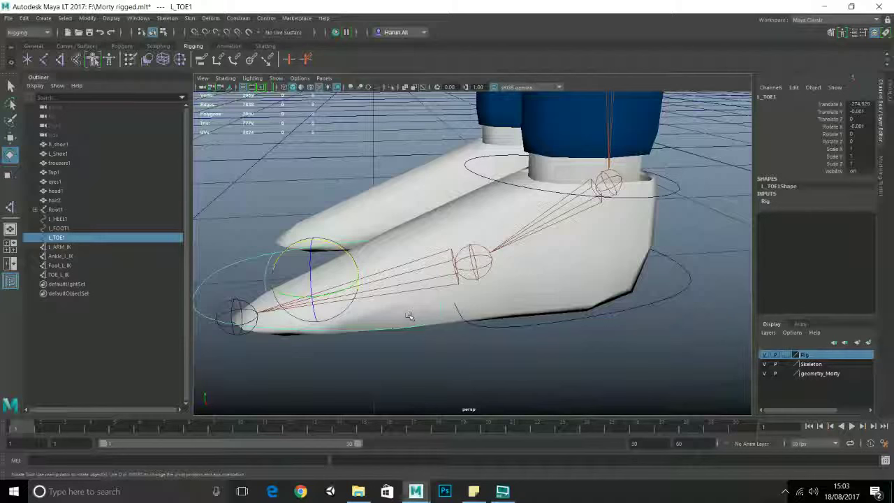
pyautogui.press('d')
pyautogui.moveTo(273, 282); pyautogui.dragTo(510, 290)
pyautogui.moveTo(478, 238); pyautogui.dragTo(479, 220)
pyautogui.moveTo(512, 271); pyautogui.dragTo(508, 271)
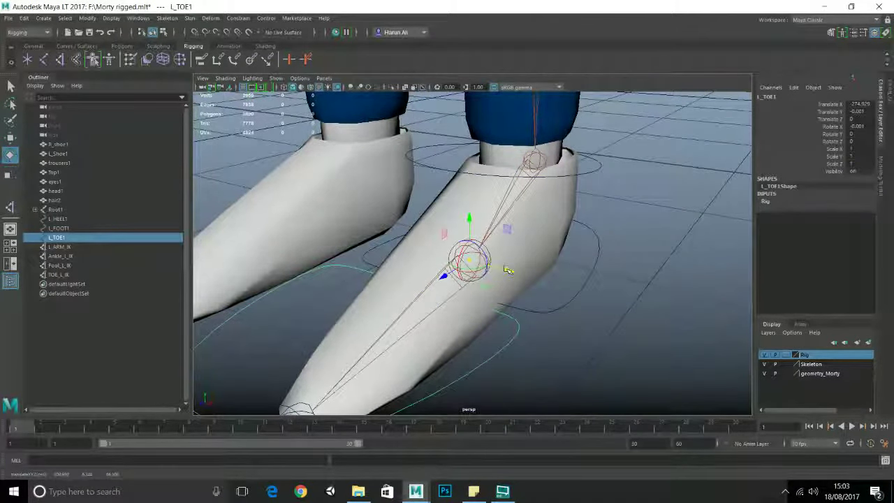
pyautogui.press('e')
pyautogui.click(585, 283)
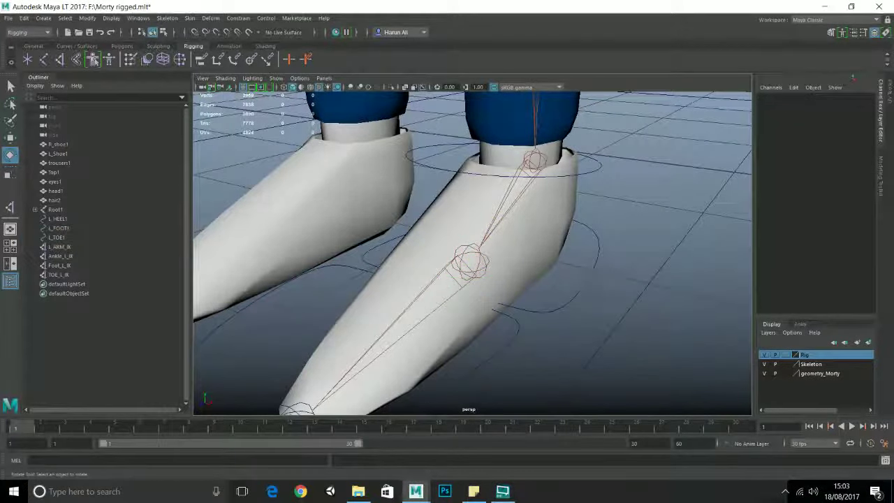
pyautogui.click(589, 279)
pyautogui.keyDown('alt'); pyautogui.moveTo(612, 276); pyautogui.dragTo(567, 256); pyautogui.keyUp('alt')
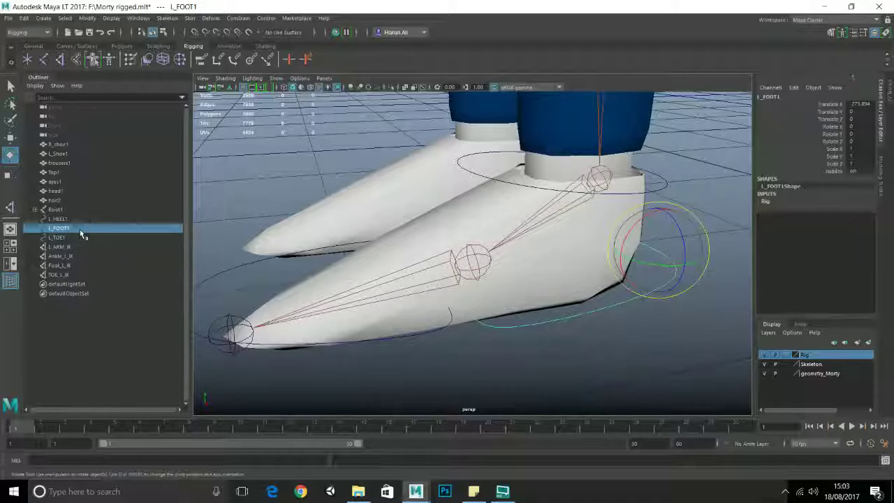
pyautogui.press('w')
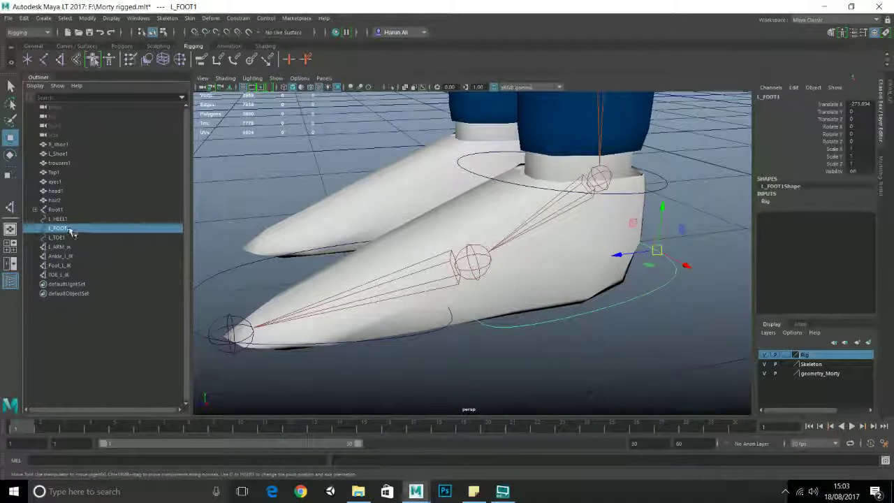
# Step: Parent the Foot_L_IK handle under the L_HEEL1 control curve and select the curve
pyautogui.click(68, 221)
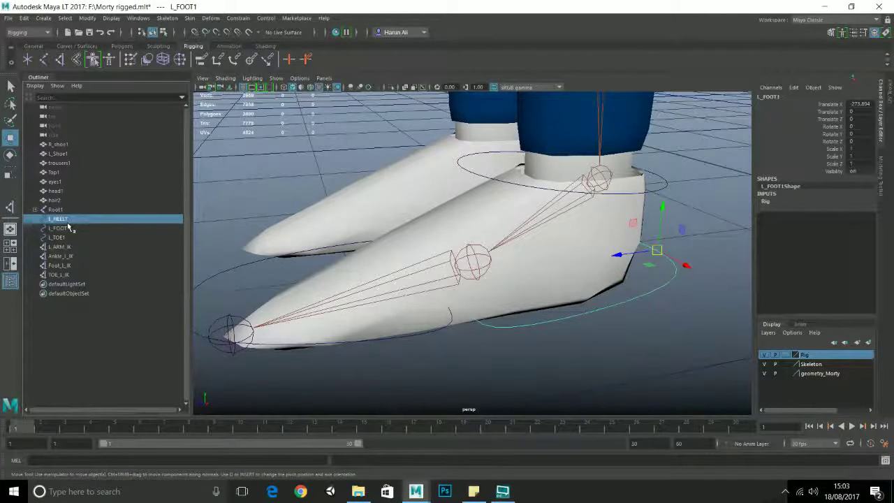
pyautogui.click(68, 267)
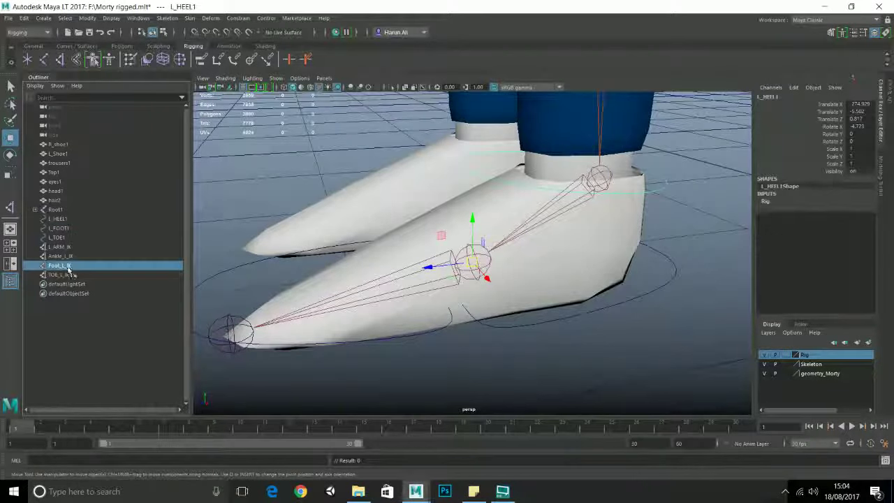
pyautogui.click(70, 274)
pyautogui.click(70, 268)
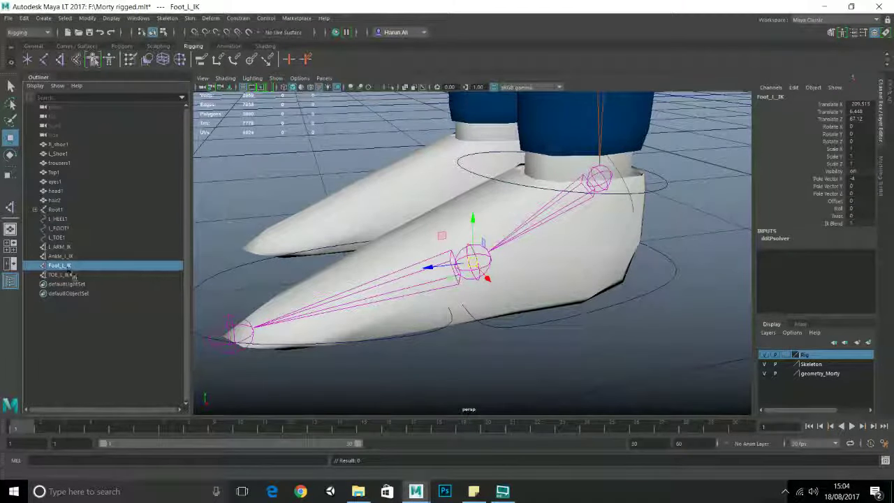
pyautogui.moveTo(73, 224); pyautogui.dragTo(72, 220, button='middle')
pyautogui.click(72, 219)
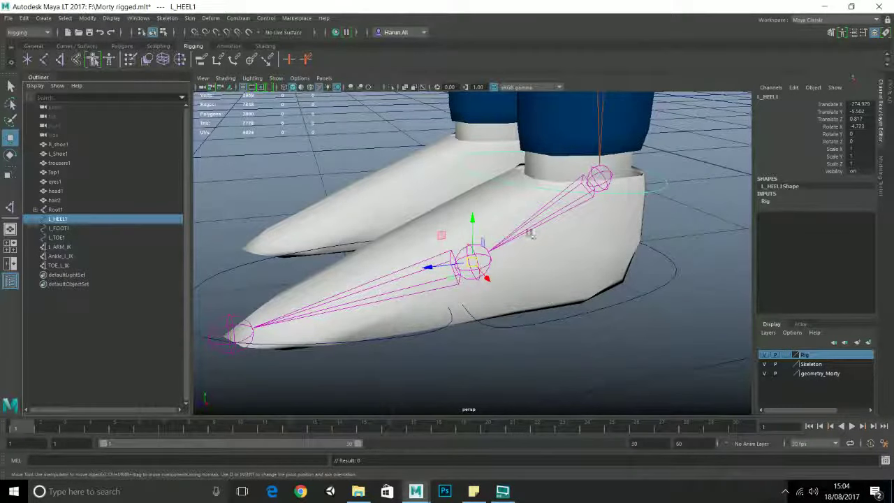
# Step: Test-rotate the L_HEEL1 curve about X, and undo both the rotation and the parenting of Foot_L_IK
pyautogui.scroll(-4, 531, 234)
pyautogui.press('e')
pyautogui.moveTo(456, 225)
pyautogui.mouseDown()
pyautogui.moveTo(415, 230)
pyautogui.moveTo(470, 233)
pyautogui.mouseUp()
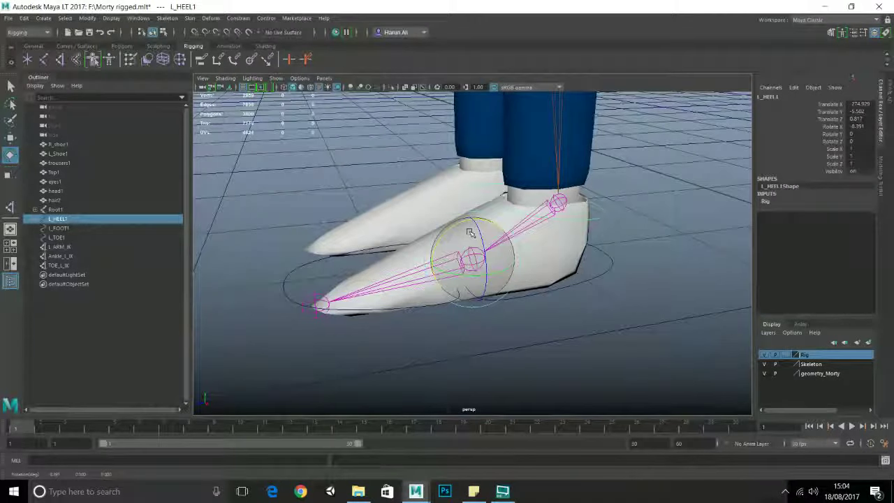
pyautogui.keyDown('alt'); pyautogui.moveTo(289, 259); pyautogui.dragTo(313, 274, button='right'); pyautogui.keyUp('alt')
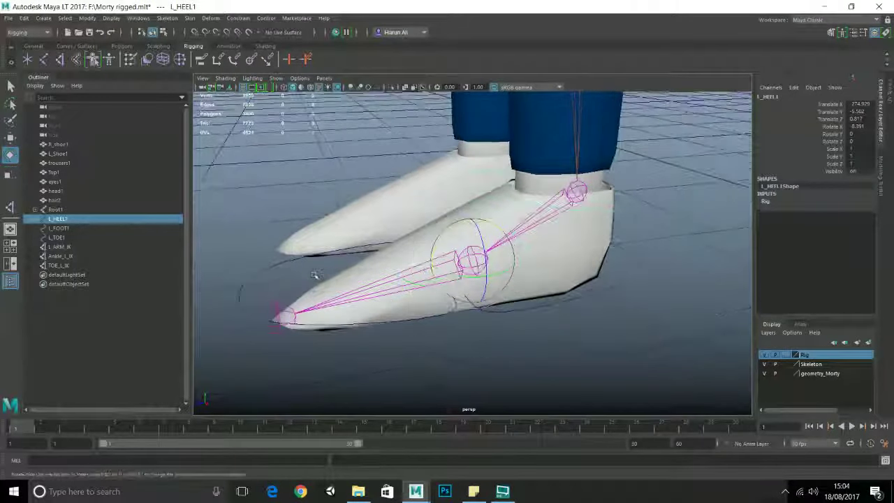
pyautogui.hotkey('ctrl', 'z')
pyautogui.hotkey('ctrl', 'z')
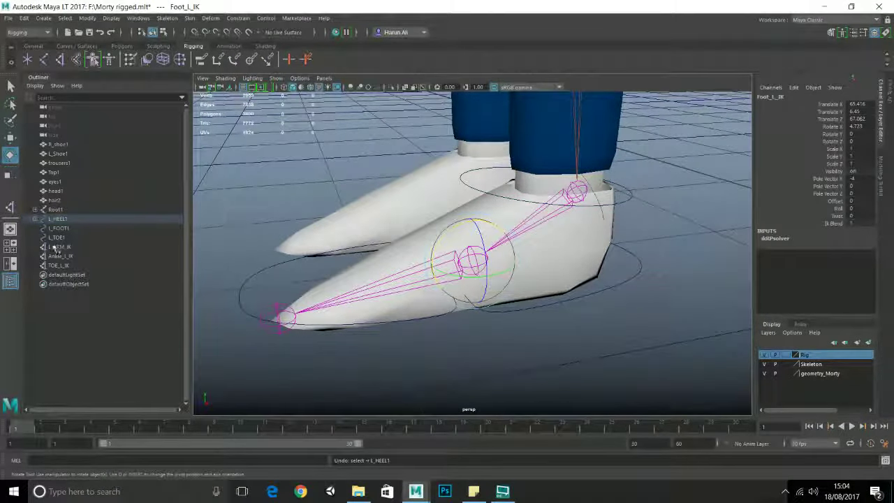
pyautogui.keyDown('alt'); pyautogui.moveTo(603, 242); pyautogui.dragTo(584, 243, button='right'); pyautogui.keyUp('alt')
pyautogui.hotkey('ctrl', 'z')
pyautogui.hotkey('ctrl', 'z')
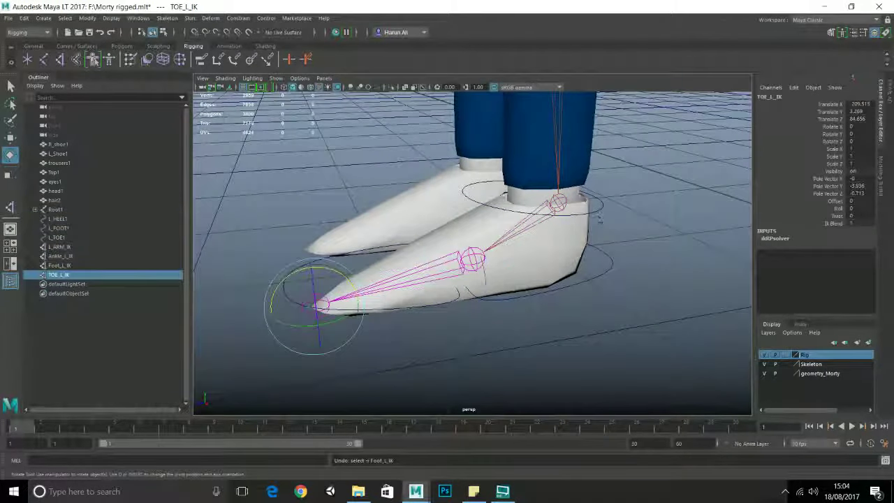
# Step: Freeze the transformations of the L_HEEL1, L_FOOT1 and L_TOE1 control curves and delete history
pyautogui.click(598, 218)
pyautogui.click(599, 211)
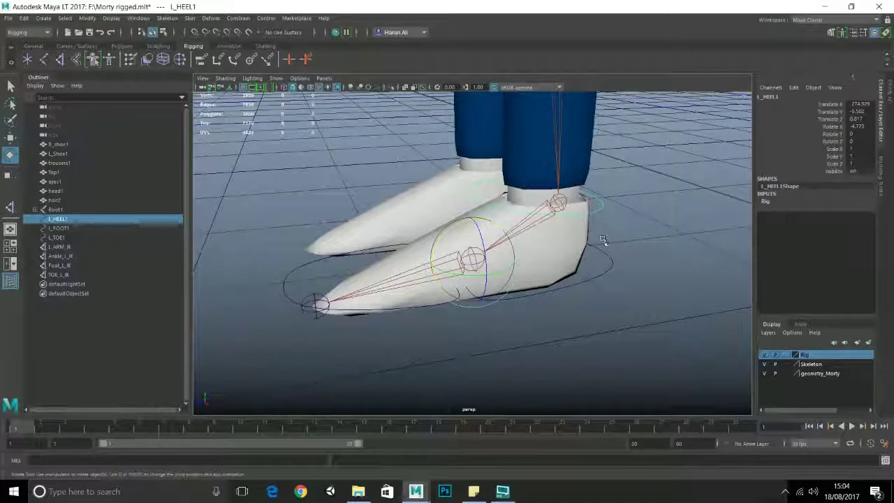
pyautogui.keyDown('shift'); pyautogui.click(612, 260); pyautogui.keyUp('shift')
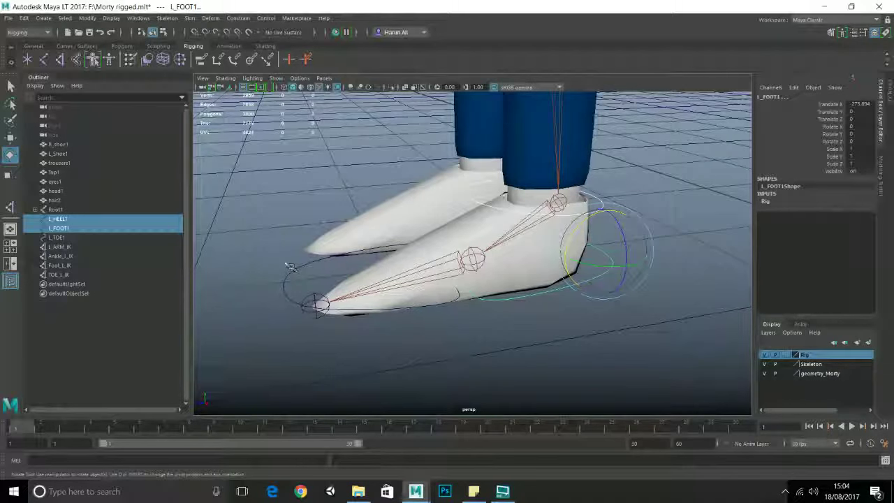
pyautogui.keyDown('shift'); pyautogui.click(297, 271); pyautogui.keyUp('shift')
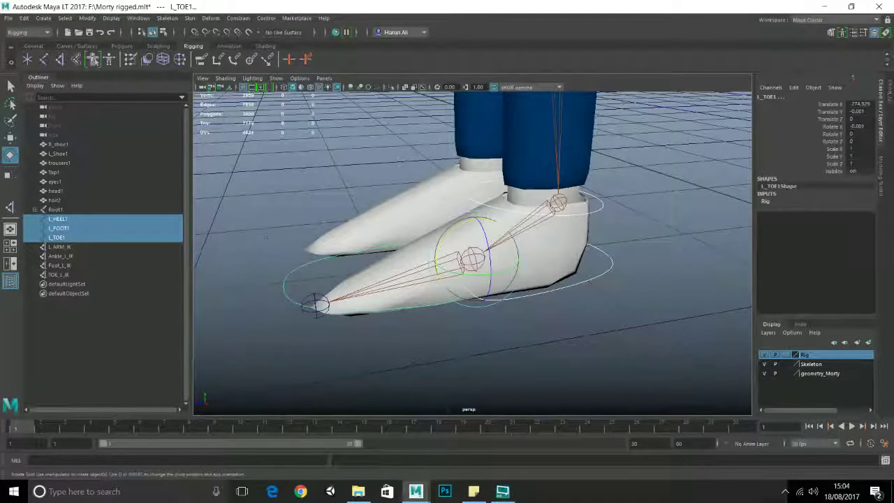
pyautogui.scroll(-2, 257, 238)
pyautogui.click(87, 18)
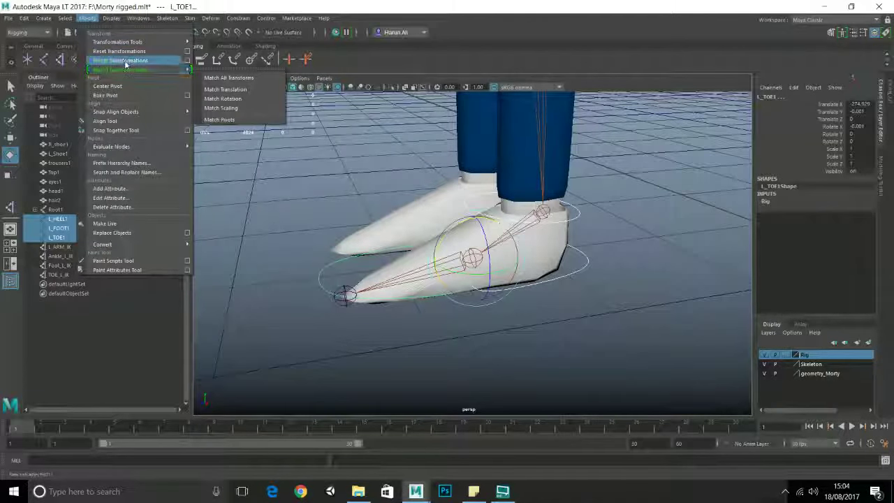
pyautogui.click(120, 61)
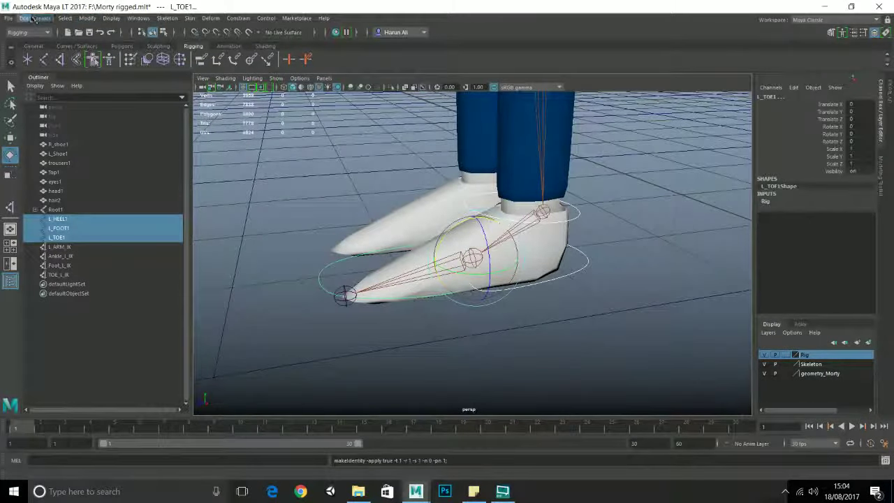
pyautogui.click(24, 18)
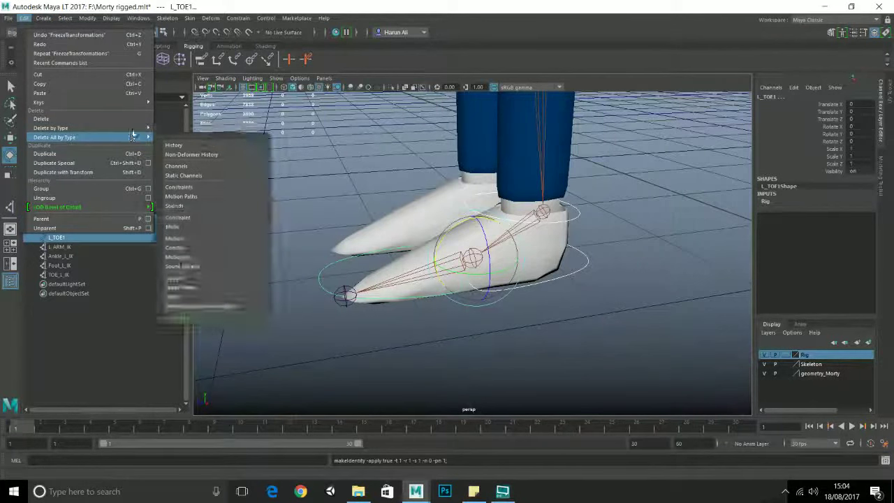
pyautogui.click(171, 143)
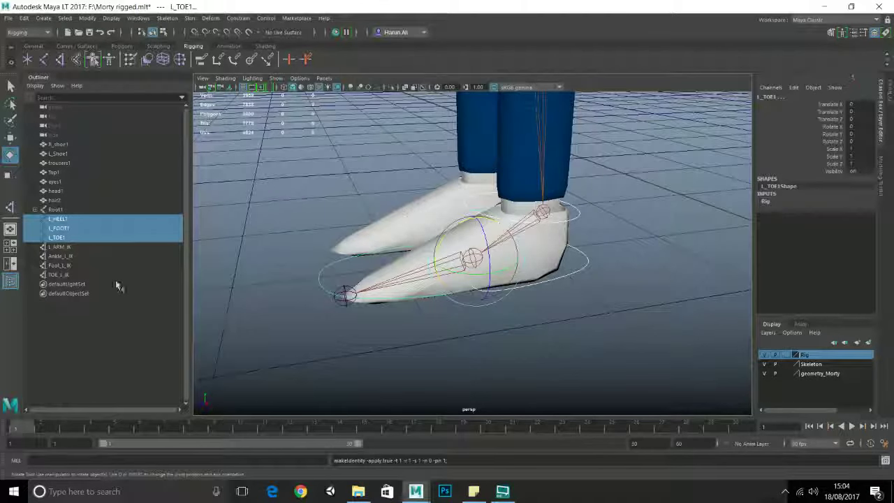
# Step: Parent the Foot_L_IK handle under the L_HEEL1 curve, checking it with an X rotation of the curve that is undone
pyautogui.click(98, 220)
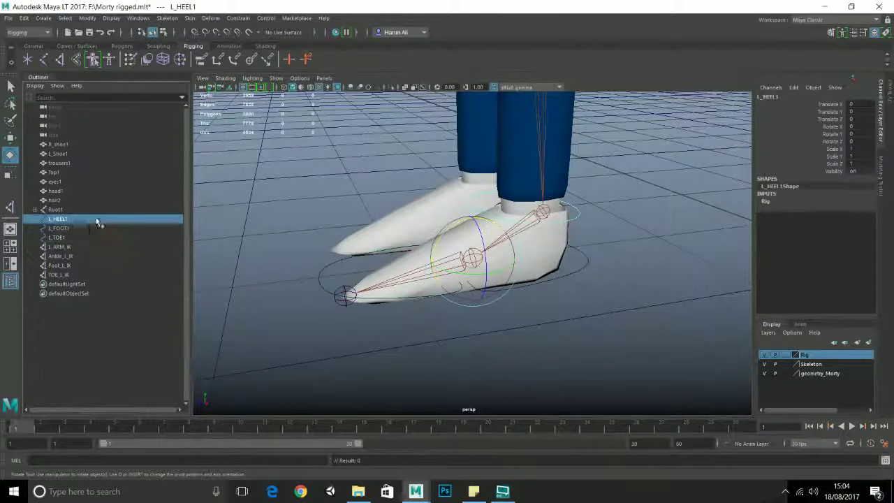
pyautogui.click(70, 266)
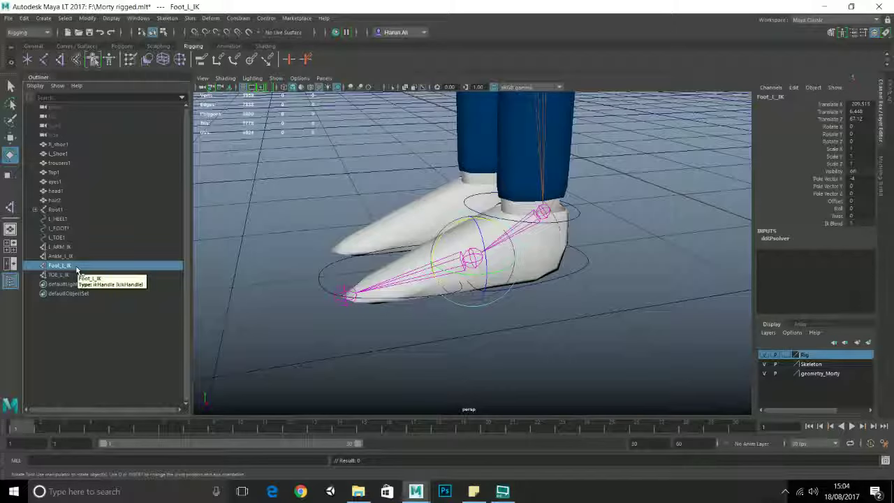
pyautogui.moveTo(81, 222); pyautogui.dragTo(83, 221, button='middle')
pyautogui.click(82, 219)
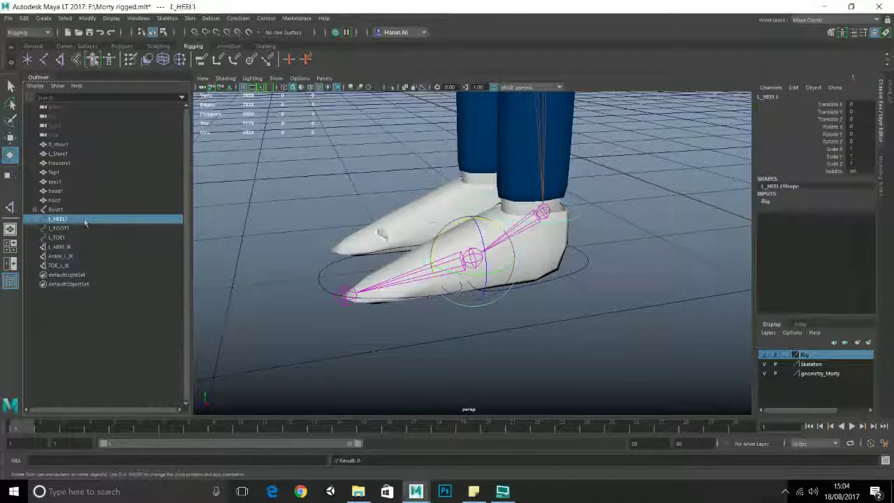
pyautogui.moveTo(449, 238)
pyautogui.mouseDown()
pyautogui.moveTo(437, 225)
pyautogui.moveTo(409, 226)
pyautogui.moveTo(443, 233)
pyautogui.mouseUp()
pyautogui.hotkey('ctrl', 'z')
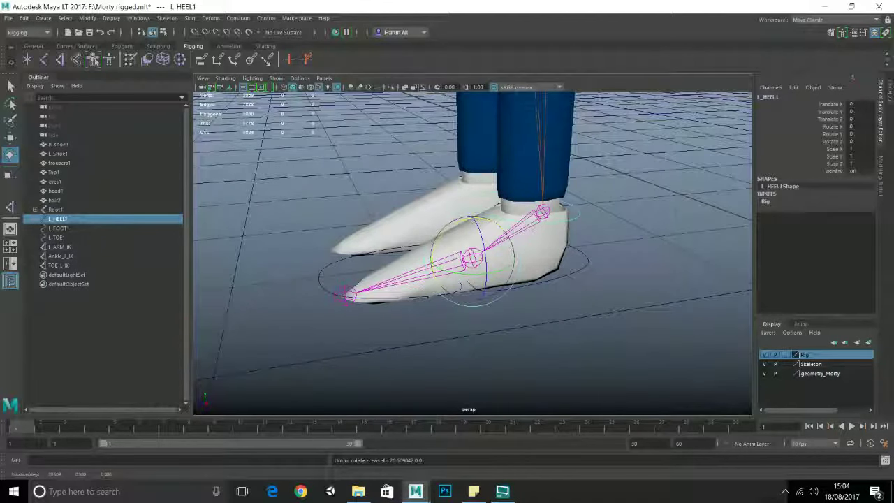
# Step: Try rotating the nested Foot_L_IK handle about X and moving it along Z, and undo the changes
pyautogui.click(35, 219)
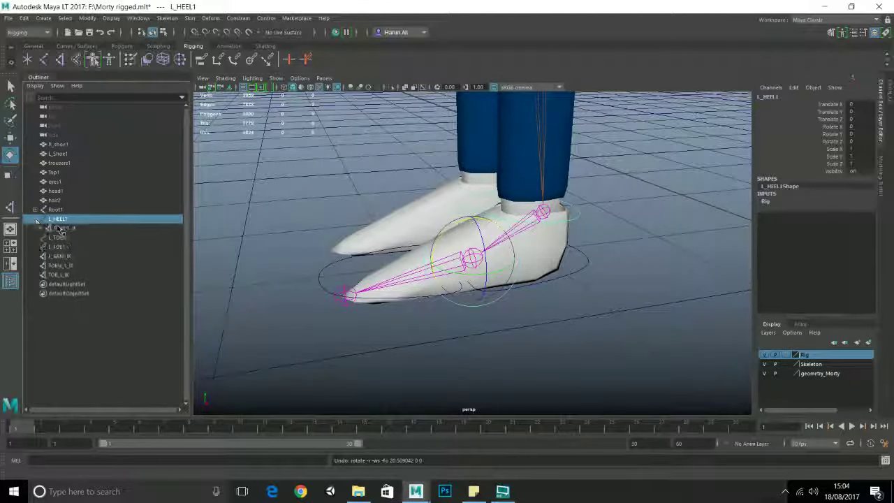
pyautogui.click(63, 228)
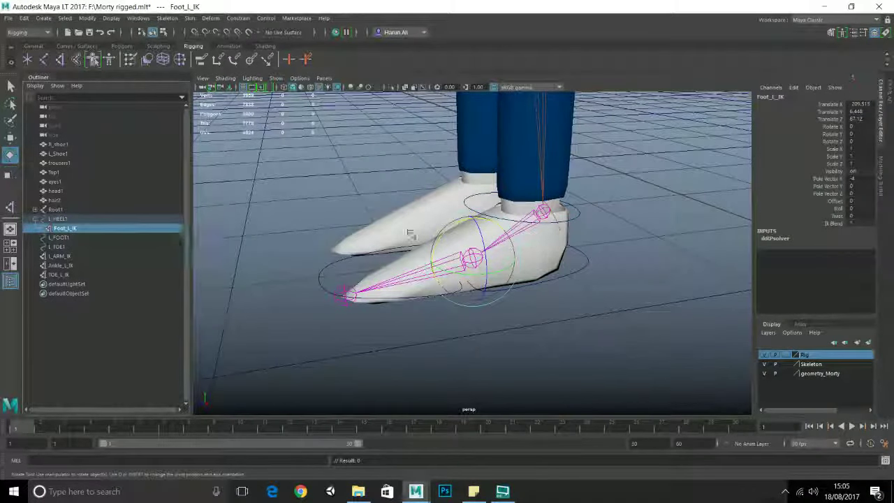
pyautogui.click(439, 222)
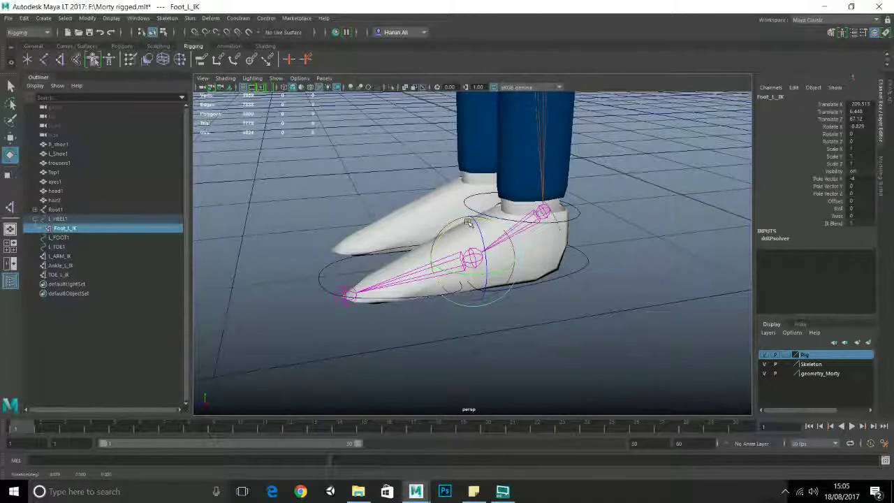
pyautogui.press('w')
pyautogui.moveTo(447, 260); pyautogui.dragTo(415, 259)
pyautogui.hotkey('ctrl', 'z')
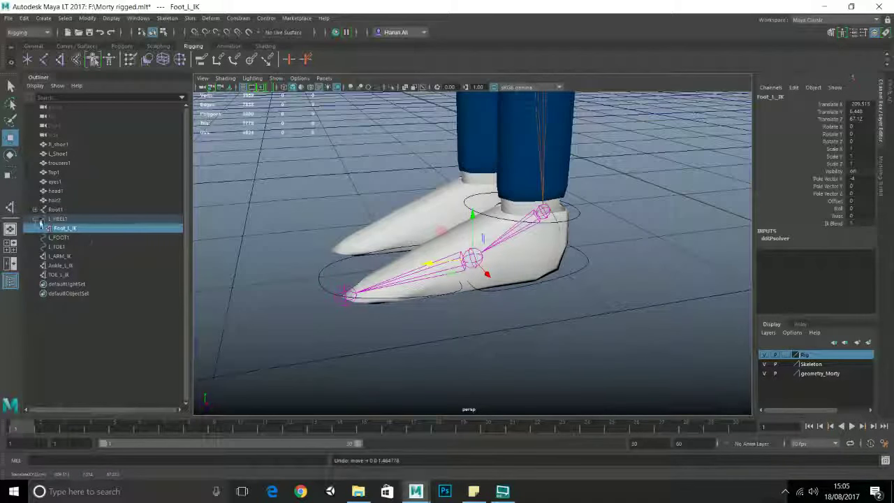
# Step: Test-move the L_HEEL1 curve upward and test-rotate it about X, undoing both changes
pyautogui.click(35, 219)
pyautogui.click(58, 219)
pyautogui.scroll(-5, 498, 231)
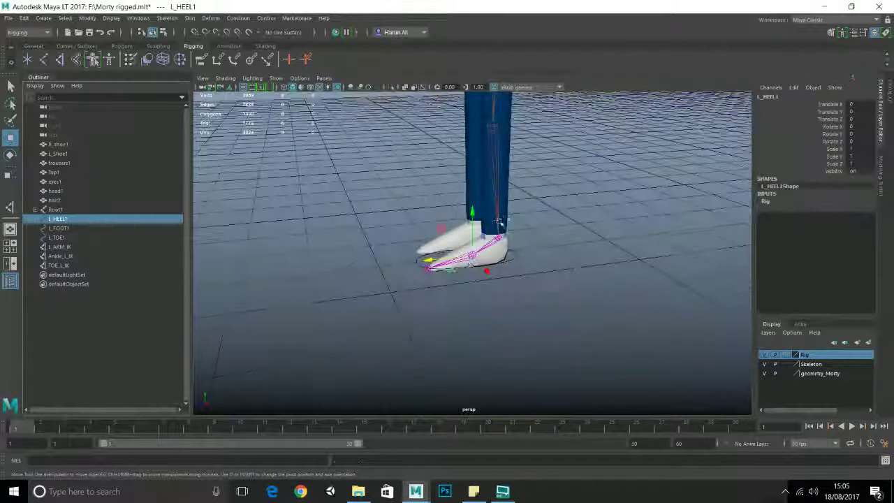
pyautogui.scroll(5, 498, 231)
pyautogui.moveTo(479, 217); pyautogui.dragTo(480, 200)
pyautogui.hotkey('ctrl', 'z')
pyautogui.scroll(3, 569, 225)
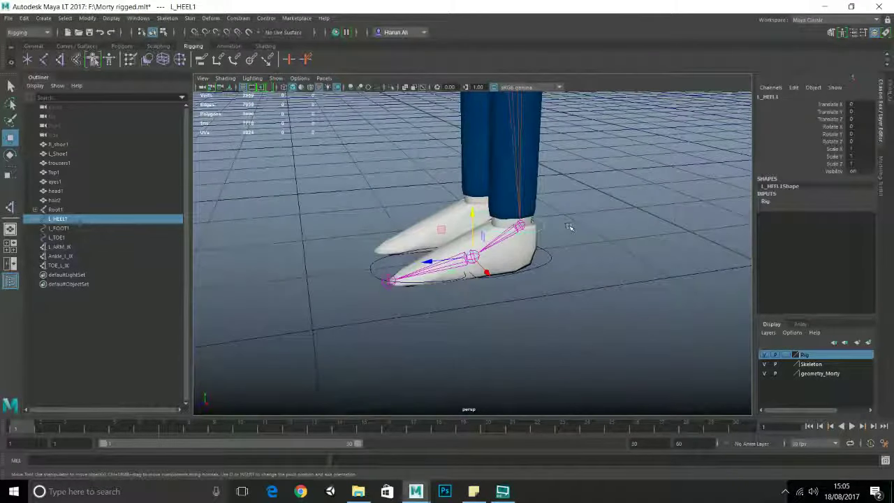
pyautogui.scroll(3, 540, 229)
pyautogui.press('e')
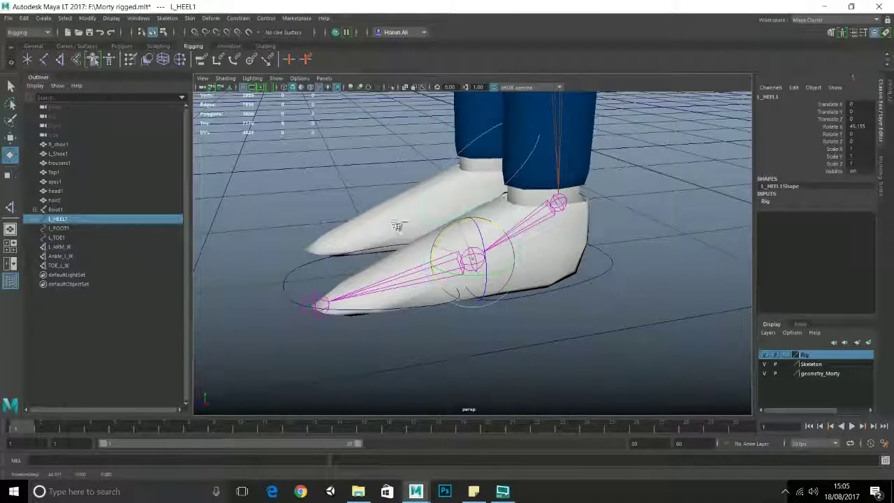
pyautogui.hotkey('ctrl', 'z')
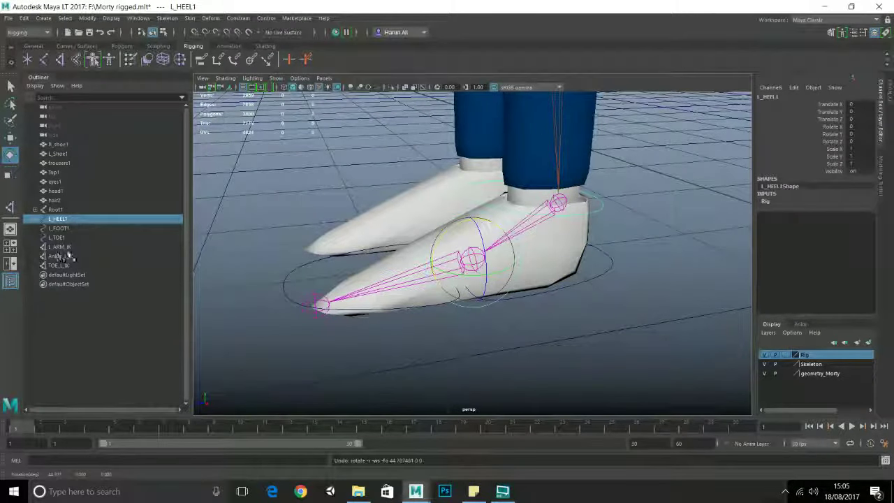
# Step: Parent the Ankle_L_IK handle under the L_FOOT1 control curve
pyautogui.click(61, 256)
pyautogui.click(60, 247)
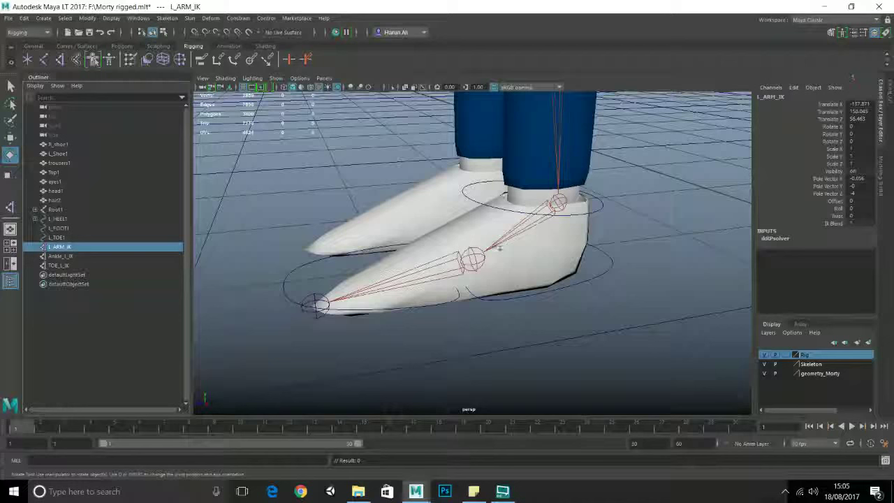
pyautogui.click(608, 255)
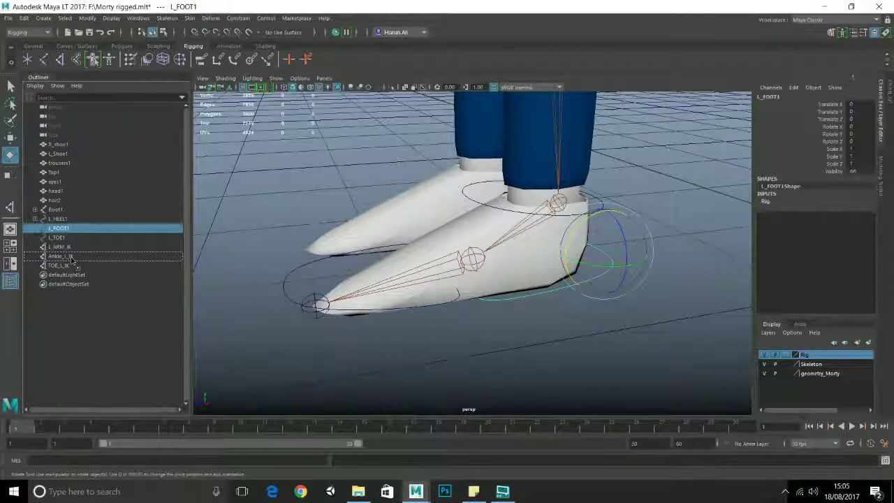
pyautogui.moveTo(70, 229); pyautogui.dragTo(76, 245, button='middle')
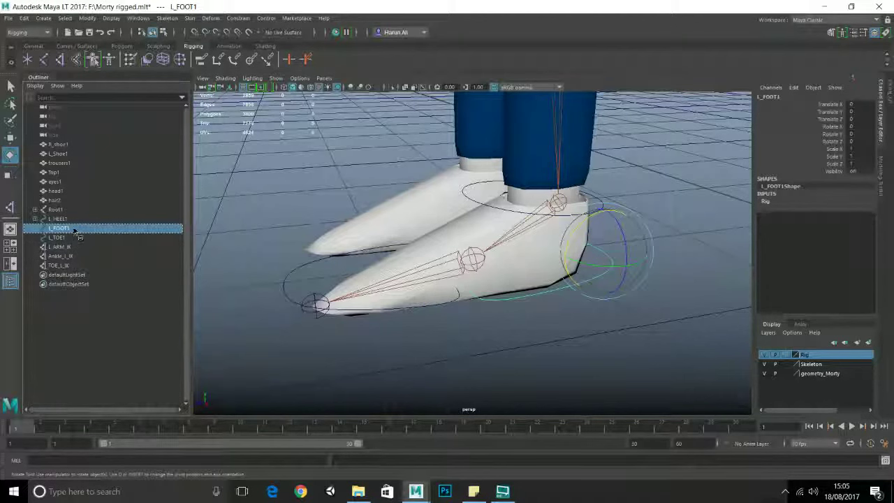
pyautogui.moveTo(83, 241); pyautogui.dragTo(83, 244, button='middle')
# Step: Test-move the L_FOOT1 curve upward and test-rotate it about X, undoing both changes
pyautogui.click(608, 275)
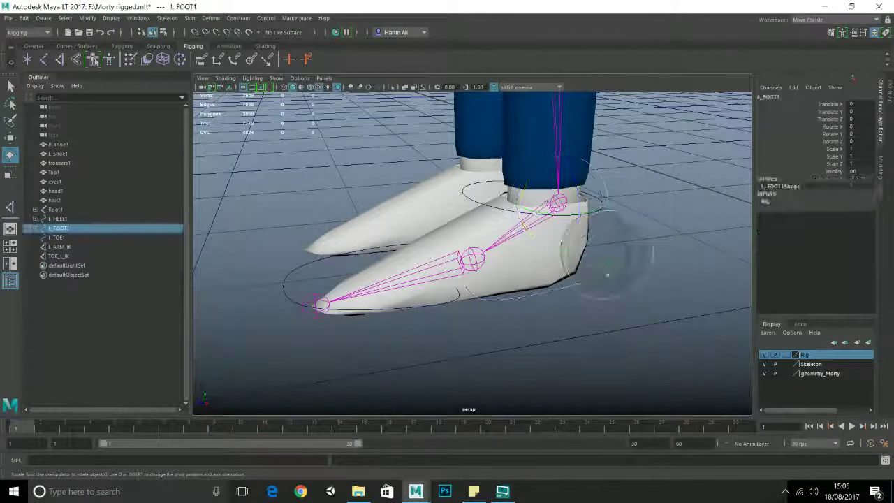
pyautogui.press('w')
pyautogui.moveTo(608, 205); pyautogui.dragTo(613, 130)
pyautogui.scroll(-3, 559, 140)
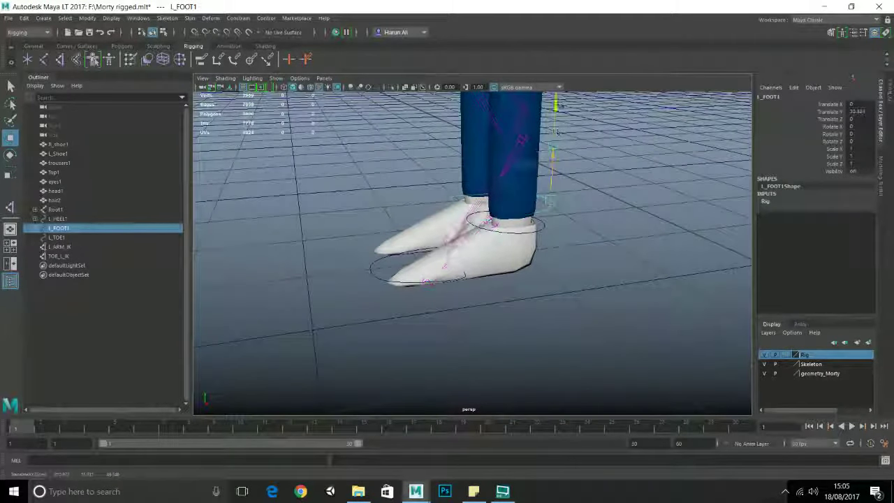
pyautogui.hotkey('ctrl', 'z')
pyautogui.hotkey('ctrl', 'z')
pyautogui.hotkey('ctrl', 'z')
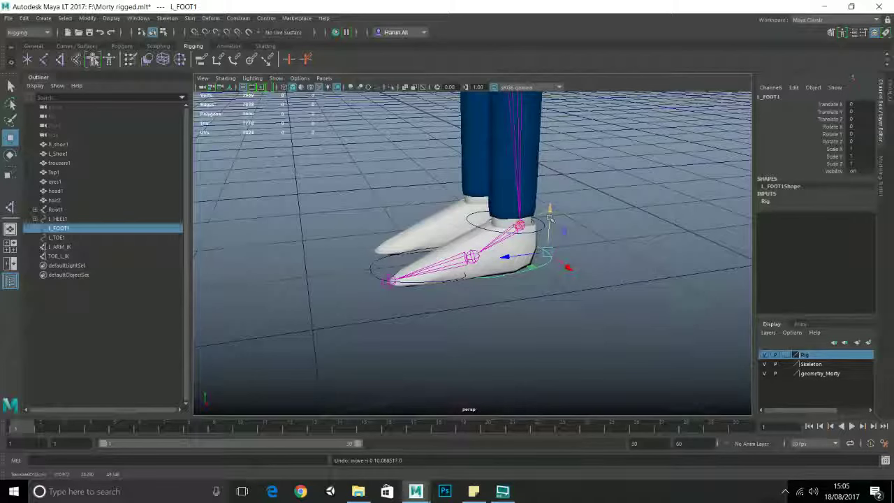
pyautogui.press('e')
pyautogui.moveTo(551, 219); pyautogui.dragTo(491, 238)
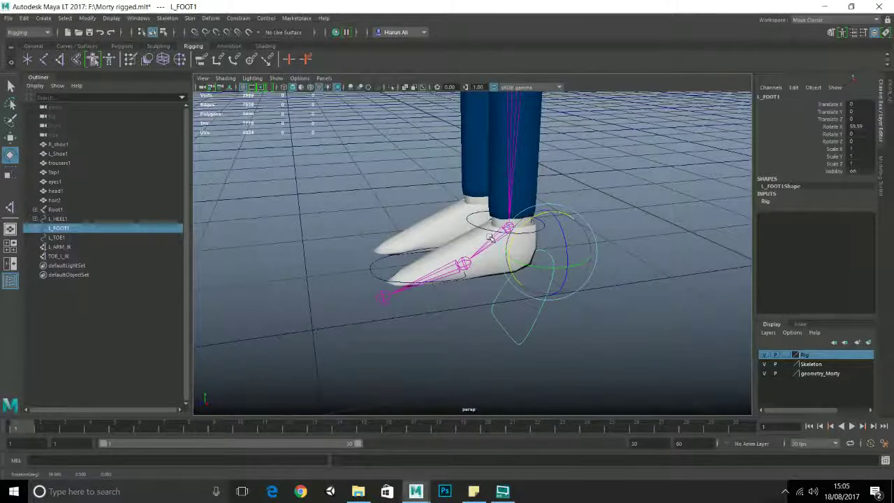
pyautogui.hotkey('ctrl', 'z')
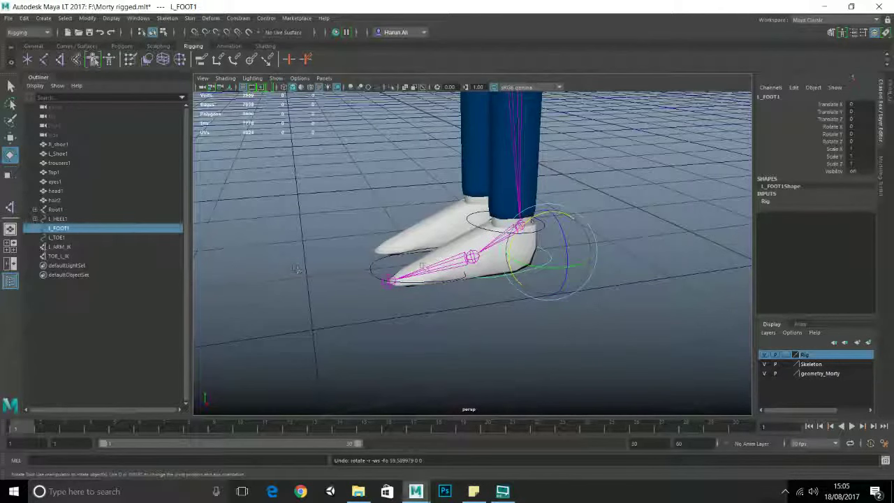
# Step: Parent the TOE_L_IK handle under the L_TOE1 control curve
pyautogui.click(425, 266)
pyautogui.keyDown('alt'); pyautogui.moveTo(424, 266); pyautogui.dragTo(100, 249); pyautogui.keyUp('alt')
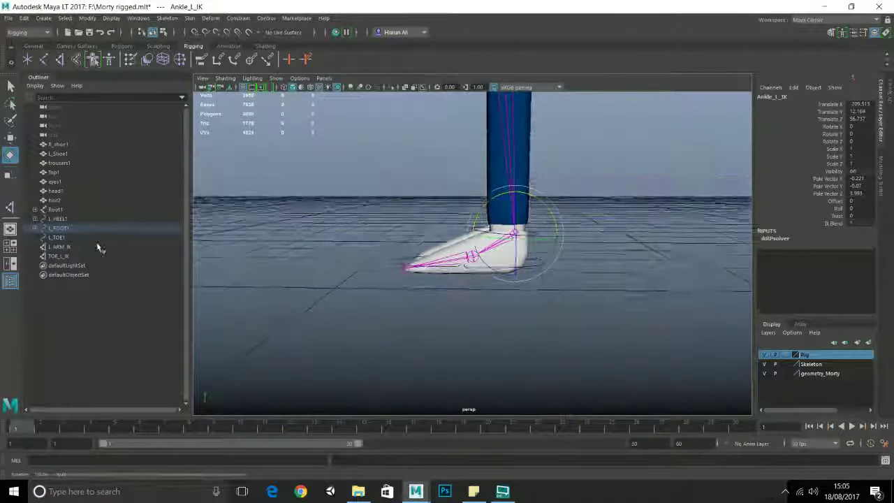
pyautogui.click(74, 238)
pyautogui.press('f')
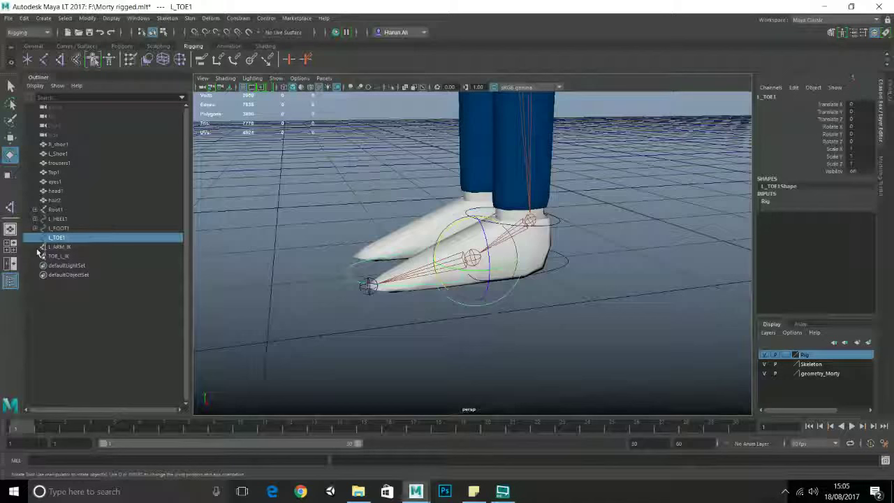
pyautogui.click(67, 256)
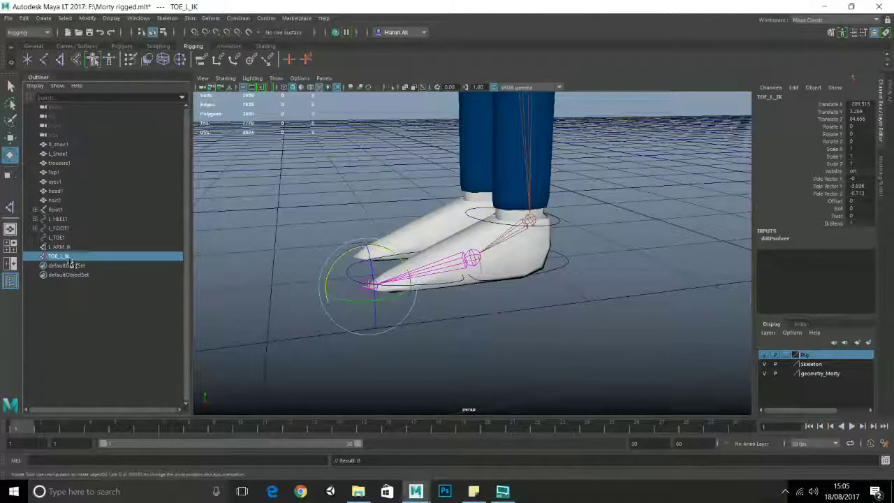
pyautogui.moveTo(83, 242); pyautogui.dragTo(81, 240)
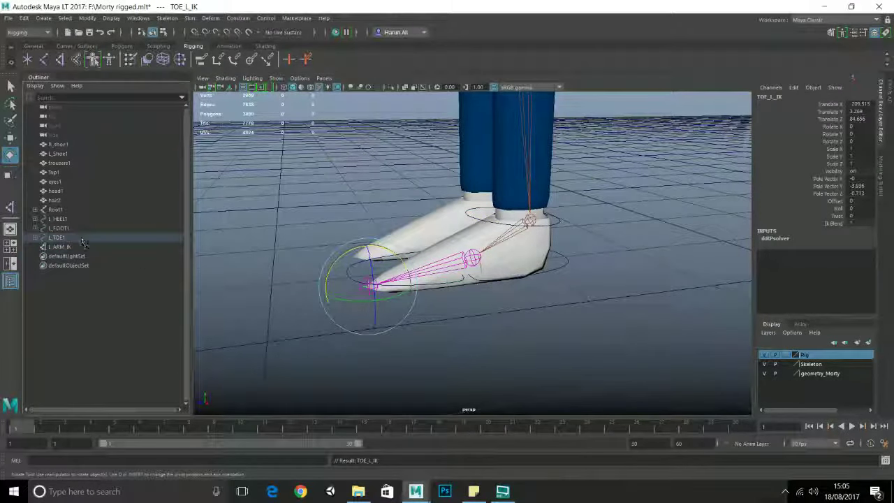
# Step: Test-rotate the L_TOE1 curve about X to check that it drives the toe joint
pyautogui.click(60, 237)
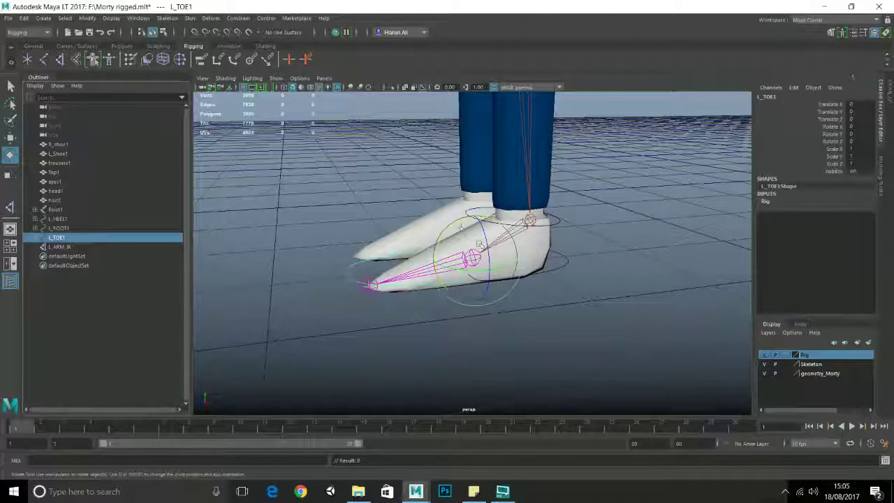
pyautogui.moveTo(479, 244); pyautogui.dragTo(494, 223)
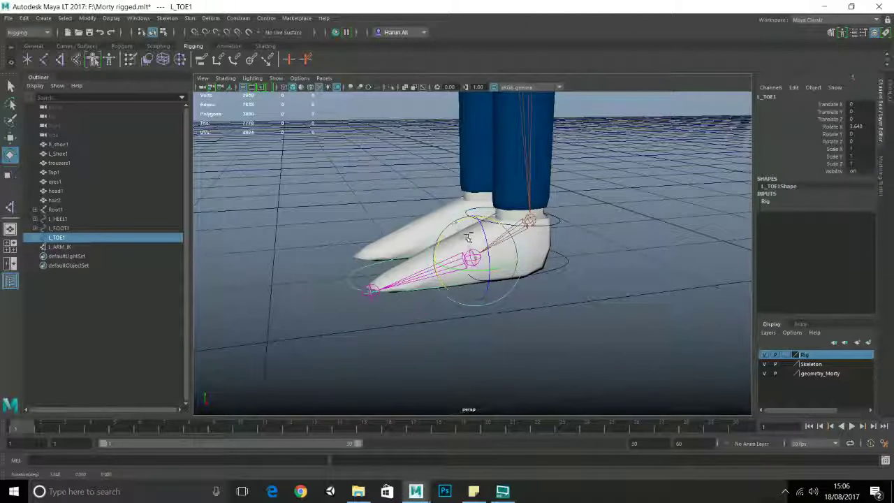
pyautogui.keyDown('alt'); pyautogui.moveTo(467, 237); pyautogui.dragTo(541, 249, button='middle'); pyautogui.keyUp('alt')
pyautogui.scroll(5, 555, 286)
pyautogui.scroll(-3, 567, 298)
pyautogui.keyDown('alt'); pyautogui.moveTo(573, 303); pyautogui.dragTo(588, 306); pyautogui.keyUp('alt')
pyautogui.press('w')
# Step: Select the L_FOOT1 curve and examine the left foot and leg rig from several angles
pyautogui.click(371, 234)
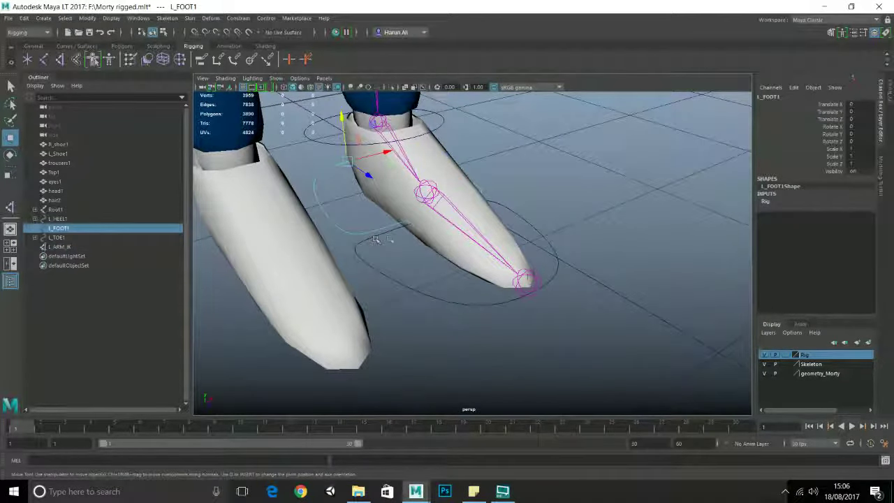
pyautogui.scroll(-5, 529, 242)
pyautogui.keyDown('alt'); pyautogui.moveTo(529, 241); pyautogui.dragTo(468, 214); pyautogui.keyUp('alt')
pyautogui.scroll(-5, 549, 254)
pyautogui.keyDown('alt'); pyautogui.moveTo(552, 254); pyautogui.dragTo(553, 306, button='middle'); pyautogui.keyUp('alt')
pyautogui.keyDown('alt'); pyautogui.moveTo(553, 306); pyautogui.dragTo(492, 302); pyautogui.keyUp('alt')
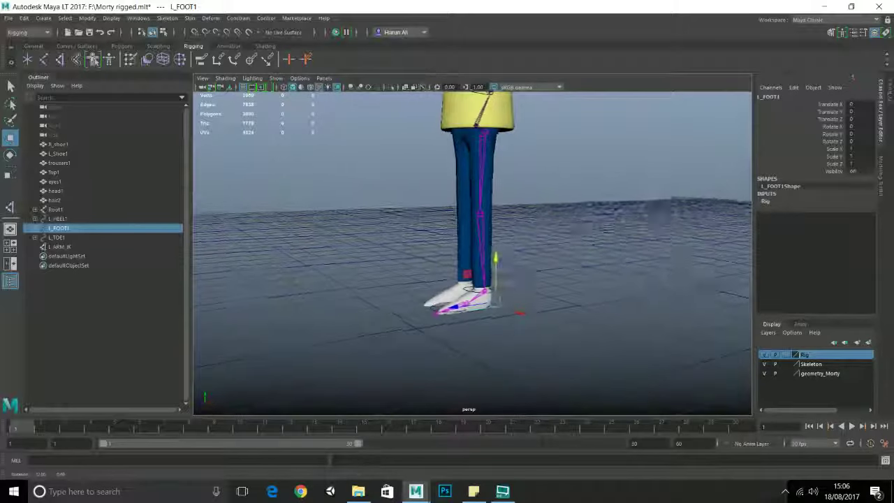
pyautogui.scroll(4, 488, 184)
pyautogui.keyDown('alt'); pyautogui.moveTo(489, 184); pyautogui.dragTo(543, 193); pyautogui.keyUp('alt')
pyautogui.scroll(-4, 497, 217)
pyautogui.scroll(4, 556, 199)
pyautogui.keyDown('alt'); pyautogui.moveTo(497, 217); pyautogui.dragTo(517, 287); pyautogui.keyUp('alt')
pyautogui.keyDown('alt'); pyautogui.moveTo(528, 307); pyautogui.dragTo(501, 252, button='middle'); pyautogui.keyUp('alt')
pyautogui.scroll(3, 501, 251)
pyautogui.keyDown('alt'); pyautogui.moveTo(501, 252); pyautogui.dragTo(447, 225); pyautogui.keyUp('alt')
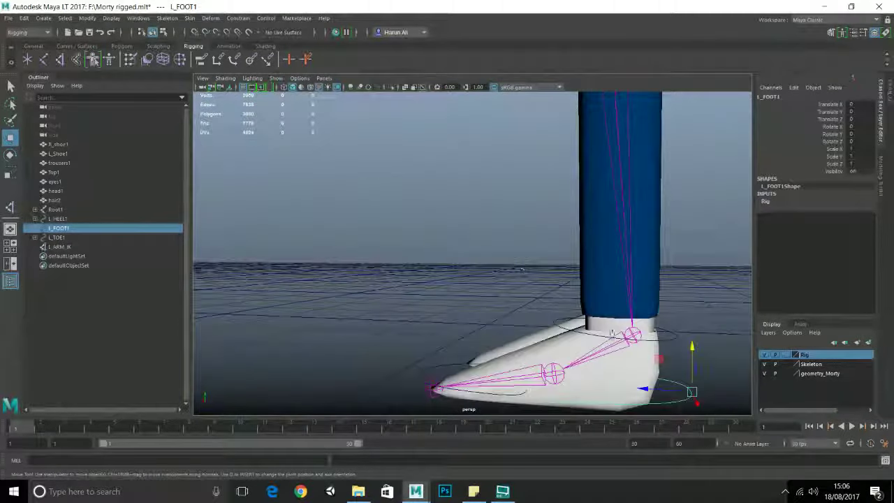
# Step: Expand L_HEEL1 to reveal its nested Foot_L_IK handle and test-rotate the curve about X
pyautogui.click(58, 219)
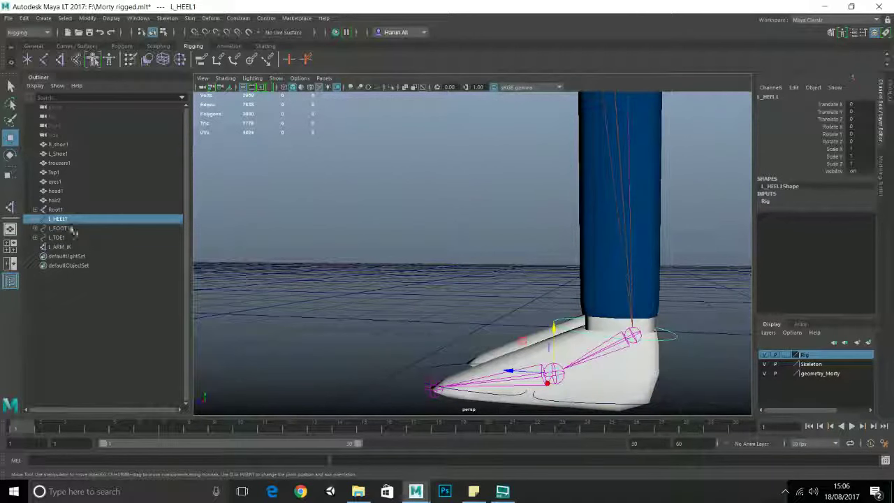
pyautogui.click(34, 218)
pyautogui.click(65, 227)
pyautogui.keyDown('alt'); pyautogui.moveTo(614, 353); pyautogui.dragTo(614, 317); pyautogui.keyUp('alt')
pyautogui.click(641, 327)
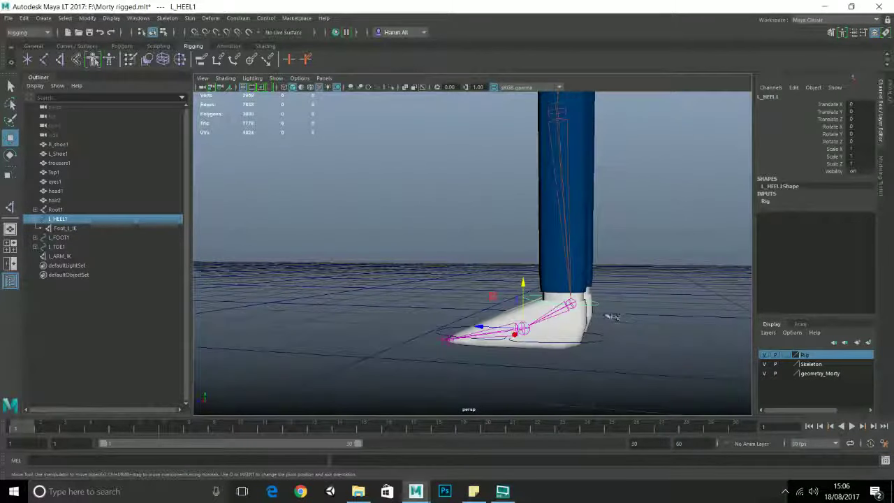
pyautogui.scroll(3, 613, 316)
pyautogui.press('e')
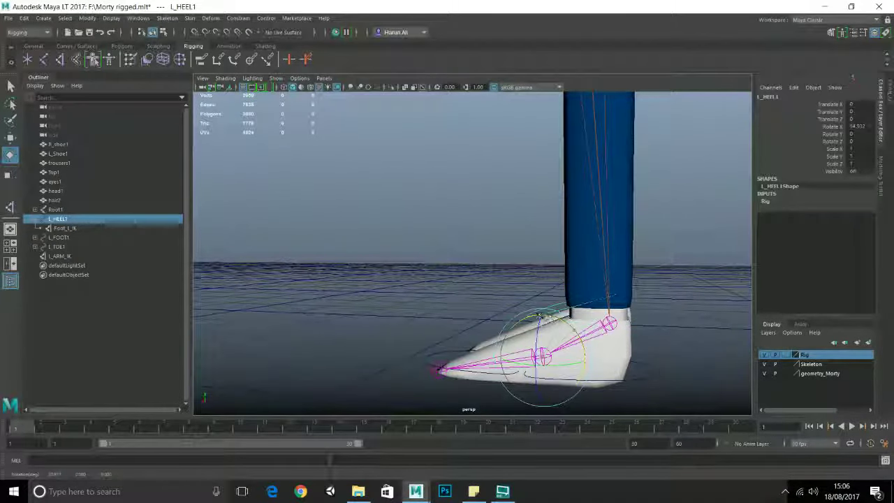
# Step: Try moving the Ankle_L joint upward and along Z, and undo the moves
pyautogui.click(612, 323)
pyautogui.press('w')
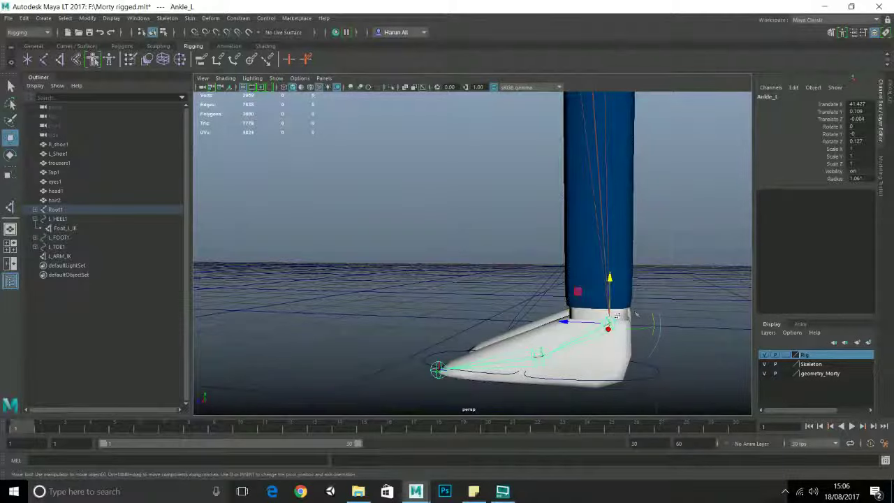
pyautogui.press('e')
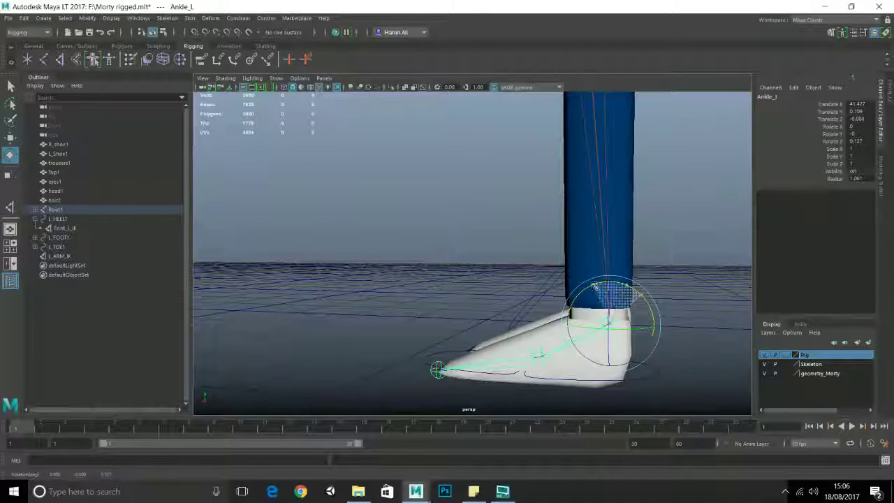
pyautogui.press('w')
pyautogui.moveTo(595, 286); pyautogui.dragTo(610, 264)
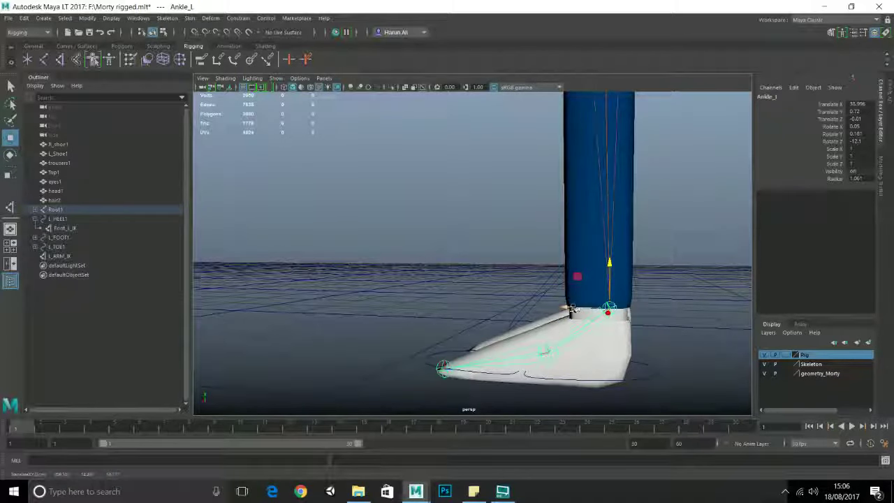
pyautogui.moveTo(570, 307); pyautogui.dragTo(446, 292)
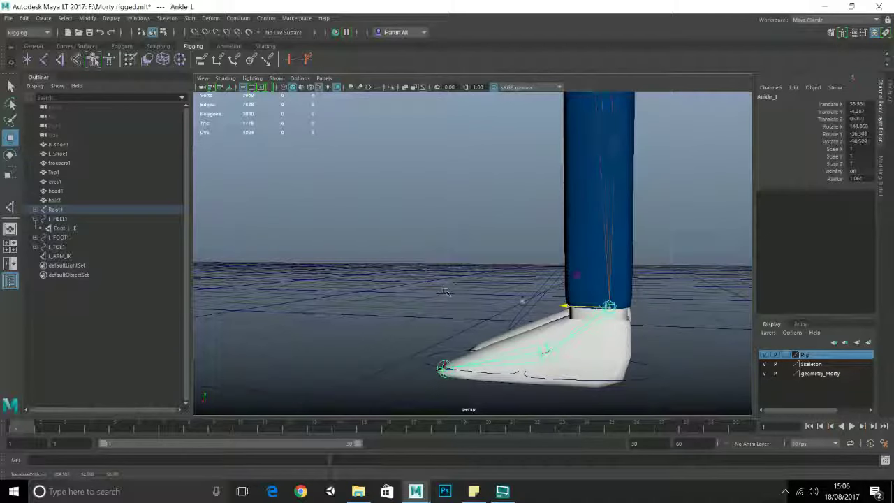
pyautogui.moveTo(614, 273); pyautogui.dragTo(551, 280)
pyautogui.scroll(-4, 567, 284)
pyautogui.scroll(4, 567, 284)
pyautogui.hotkey('ctrl', 'z')
pyautogui.hotkey('ctrl', 'z')
pyautogui.hotkey('ctrl', 'z')
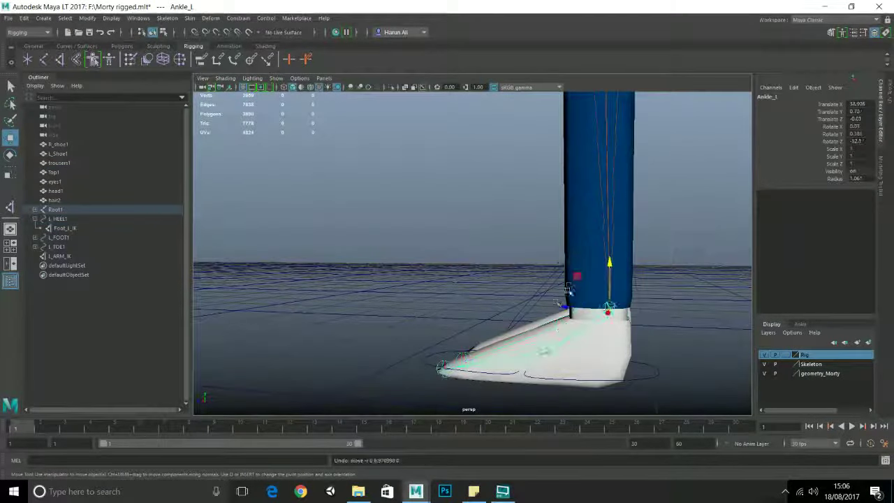
# Step: Undo the Ankle_L joint selection and the L_HEEL1 test rotation
pyautogui.scroll(-6, 489, 283)
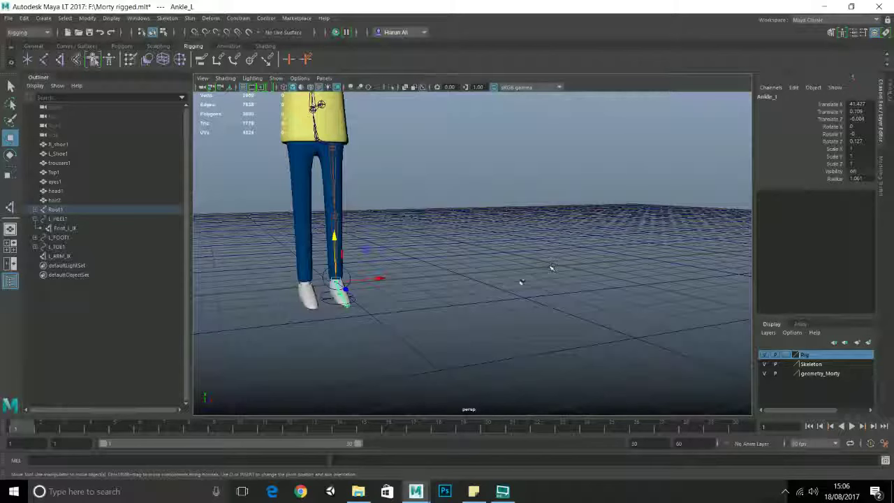
pyautogui.scroll(4, 550, 268)
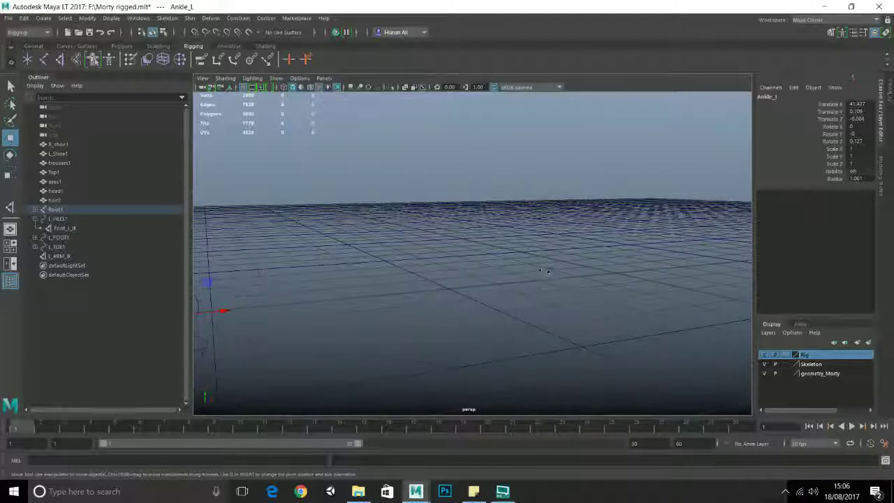
pyautogui.keyDown('alt'); pyautogui.moveTo(547, 268); pyautogui.dragTo(429, 272); pyautogui.keyUp('alt')
pyautogui.scroll(2, 429, 272)
pyautogui.keyDown('alt'); pyautogui.moveTo(429, 272); pyautogui.dragTo(521, 301, button='middle'); pyautogui.keyUp('alt')
pyautogui.keyDown('alt'); pyautogui.moveTo(598, 289); pyautogui.dragTo(482, 304); pyautogui.keyUp('alt')
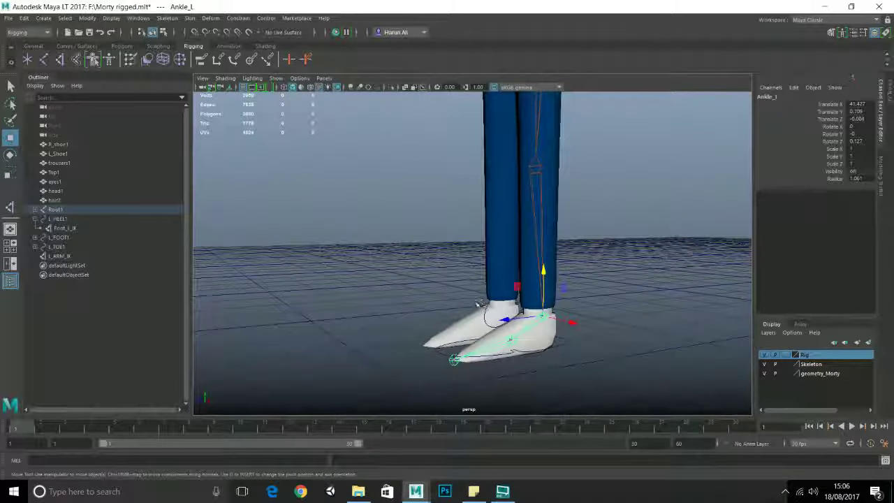
pyautogui.hotkey('ctrl', 'z')
pyautogui.hotkey('ctrl', 'z')
pyautogui.hotkey('ctrl', 'z')
# Step: Test-move the L_FOOT1 curve upward to check that the leg follows, and undo the move
pyautogui.scroll(2, 482, 305)
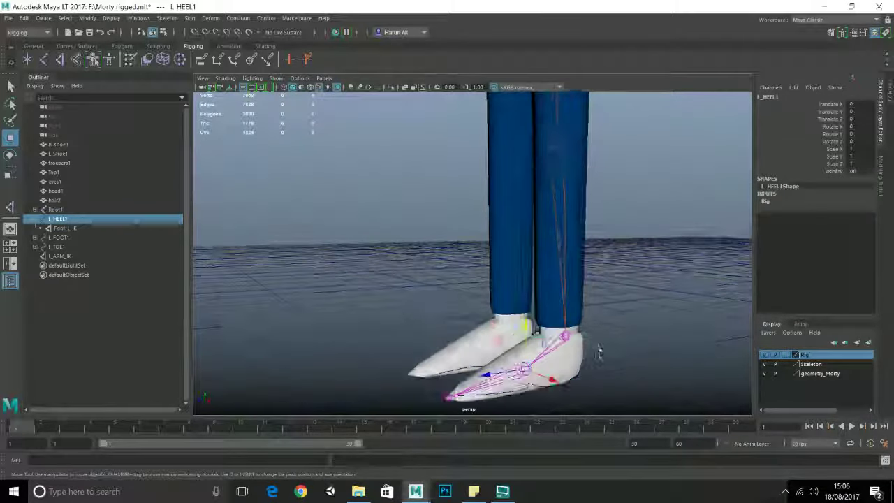
pyautogui.click(593, 362)
pyautogui.moveTo(590, 332); pyautogui.dragTo(592, 243)
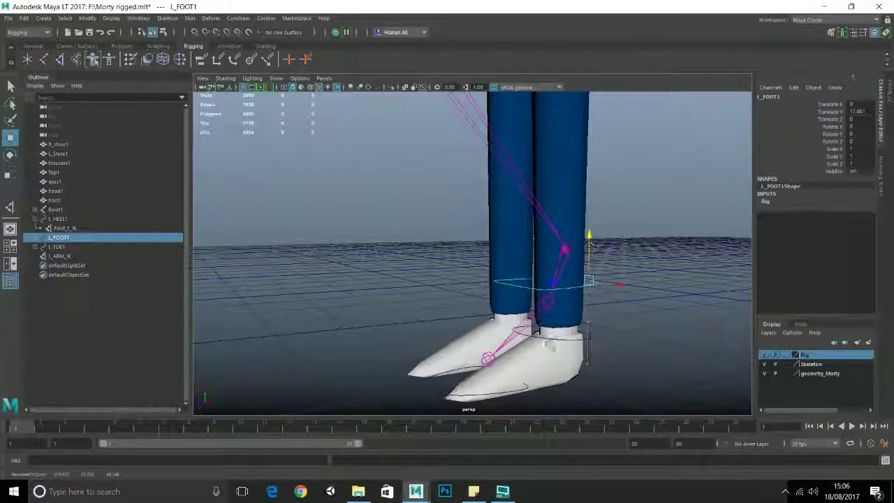
pyautogui.hotkey('ctrl', 'z')
# Step: Select the L_TOE1 curve at the left toe and test-rotate it, restoring its zero rotation
pyautogui.click(520, 392)
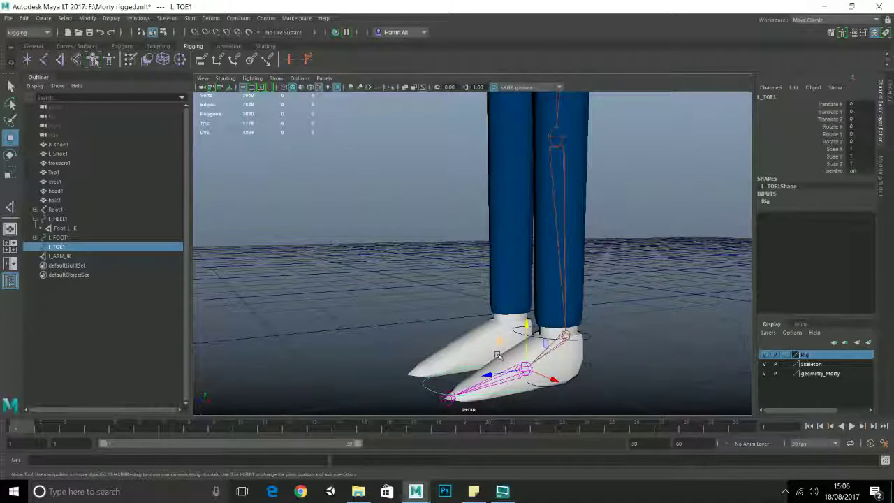
pyautogui.press('e')
pyautogui.moveTo(506, 341); pyautogui.dragTo(568, 322)
pyautogui.press('w')
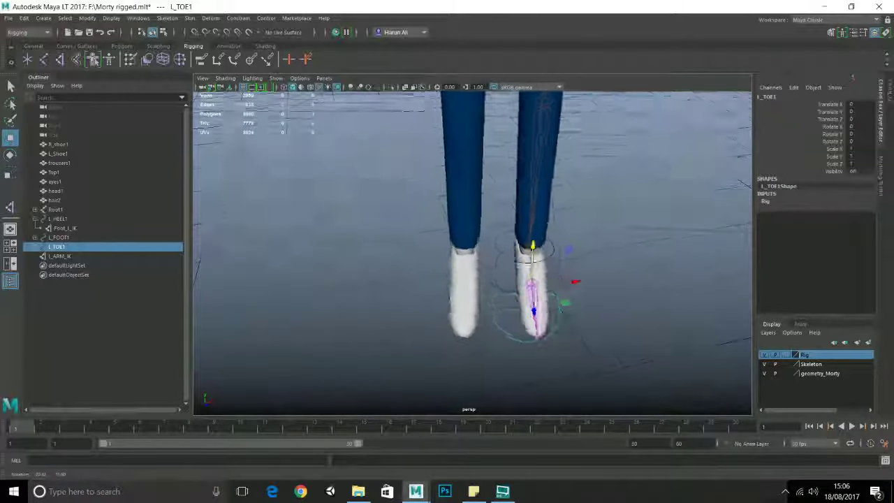
# Step: Select the Root1 joint and examine the full skeleton from the legs up to the head
pyautogui.scroll(-5, 552, 298)
pyautogui.keyDown('alt'); pyautogui.moveTo(560, 218); pyautogui.dragTo(514, 208); pyautogui.keyUp('alt')
pyautogui.scroll(-4, 562, 210)
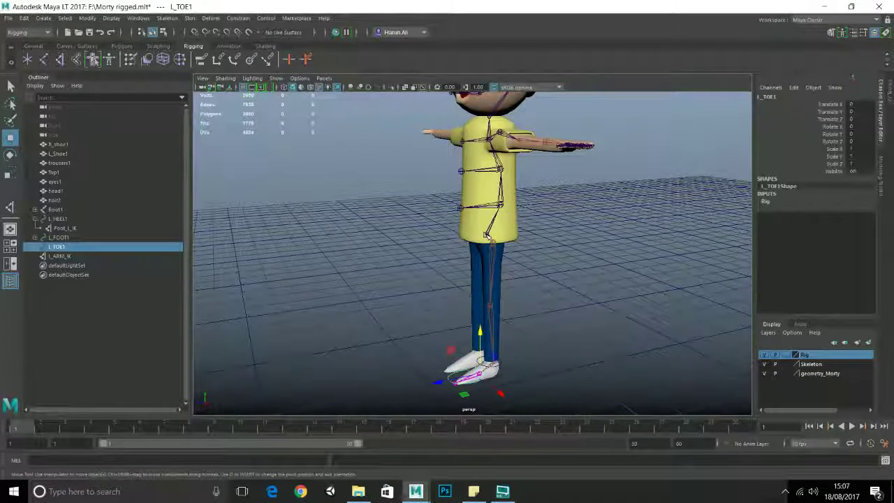
pyautogui.click(55, 209)
pyautogui.press('f')
pyautogui.scroll(-4, 433, 199)
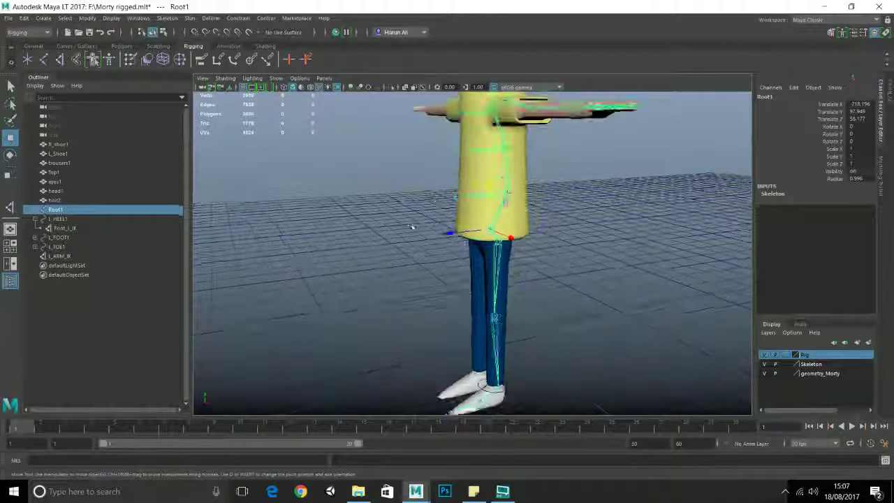
pyautogui.scroll(2, 391, 226)
pyautogui.keyDown('alt'); pyautogui.moveTo(479, 225); pyautogui.dragTo(507, 265); pyautogui.keyUp('alt')
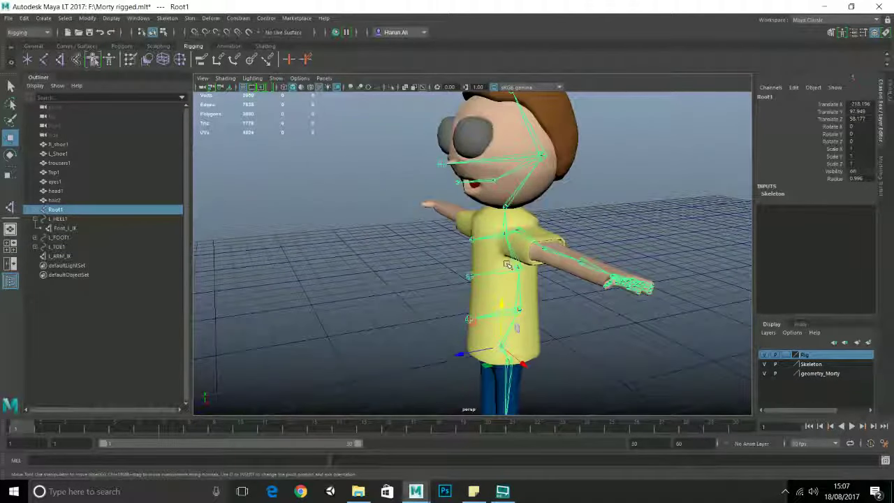